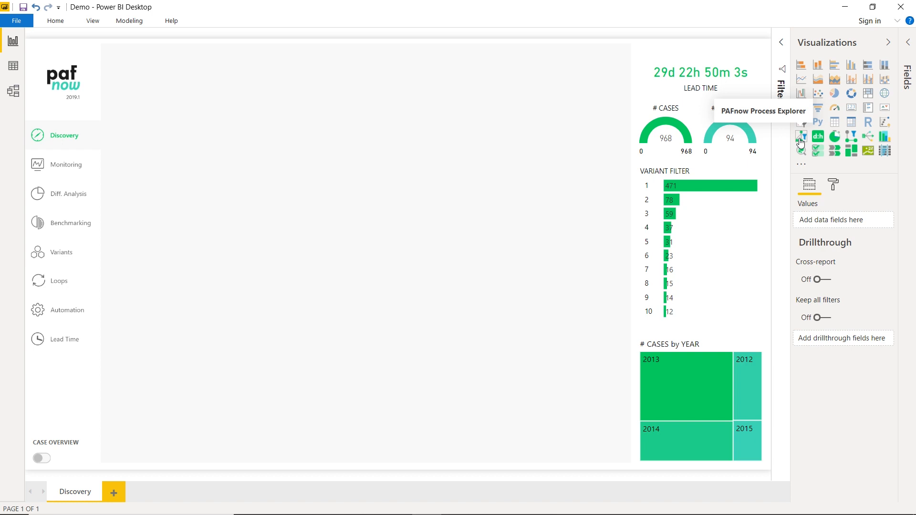
Step: Add a PAFnow Process Explorer visual and enlarge it to fill the empty canvas area of the Discovery page
{"action": "left_click", "coordinate": [800, 139]}
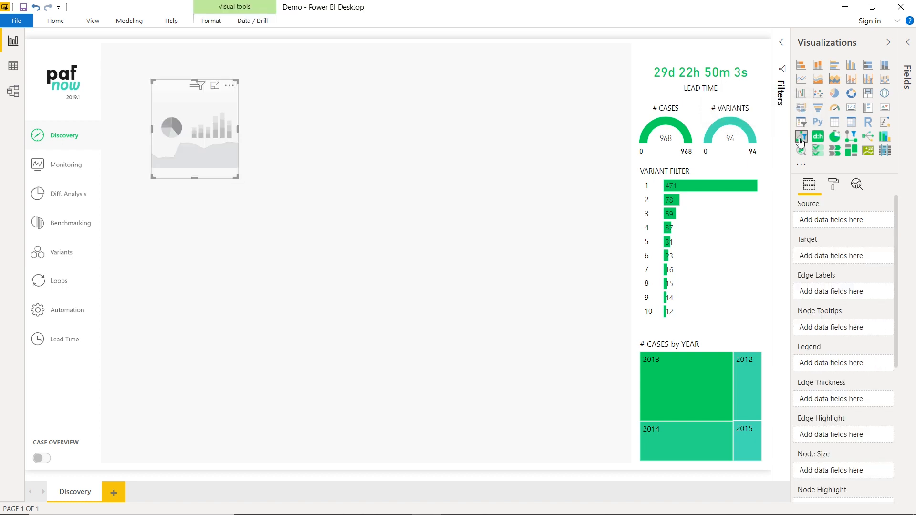
{"action": "left_click_drag", "start_coordinate": [207, 130], "coordinate": [159, 97]}
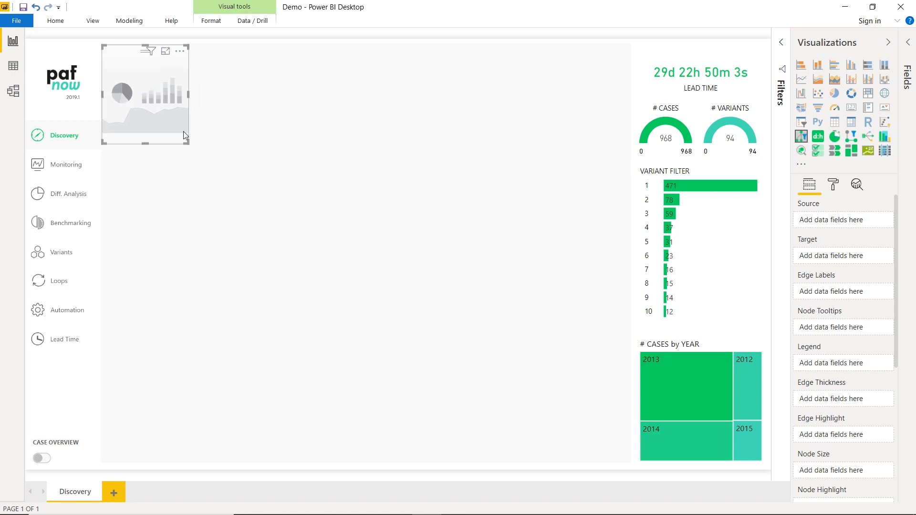
{"action": "left_click_drag", "start_coordinate": [187, 141], "coordinate": [630, 465]}
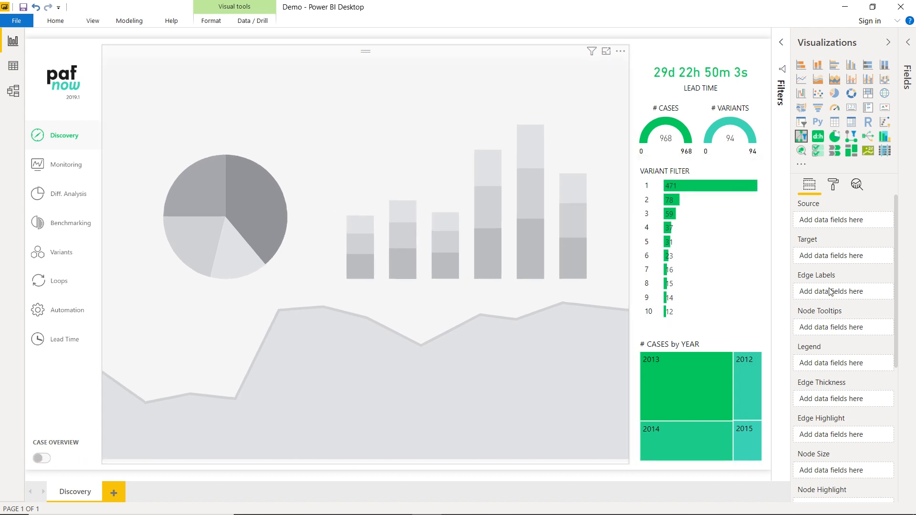
Step: Assign ActivityName from EventLog as the visual's Source and ActivityNameTarget as its Target
{"action": "scroll", "coordinate": [830, 292], "scroll_direction": "down", "scroll_amount": 3}
{"action": "scroll", "coordinate": [830, 292], "scroll_direction": "up", "scroll_amount": 3}
{"action": "scroll", "coordinate": [831, 292], "scroll_direction": "down", "scroll_amount": 3}
{"action": "scroll", "coordinate": [831, 292], "scroll_direction": "up", "scroll_amount": 1}
{"action": "scroll", "coordinate": [830, 292], "scroll_direction": "up", "scroll_amount": 1}
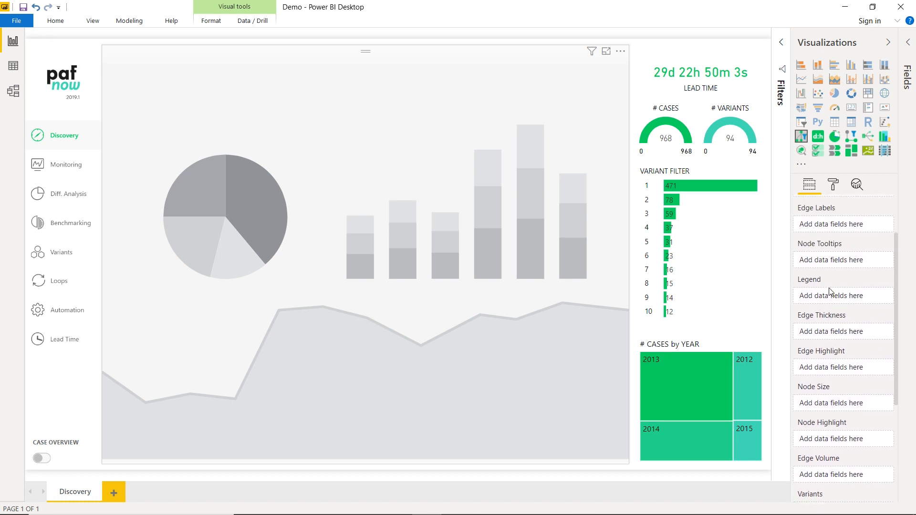
{"action": "scroll", "coordinate": [830, 292], "scroll_direction": "up", "scroll_amount": 3}
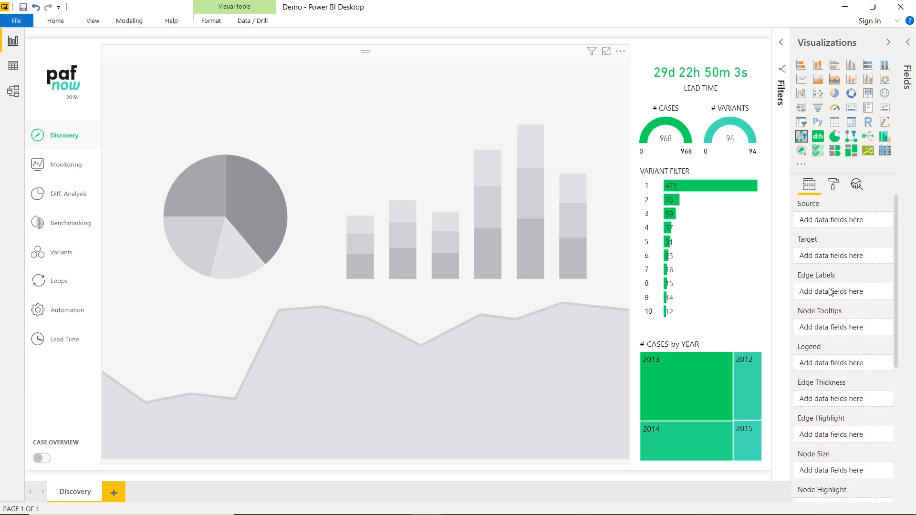
{"action": "left_click", "coordinate": [909, 44]}
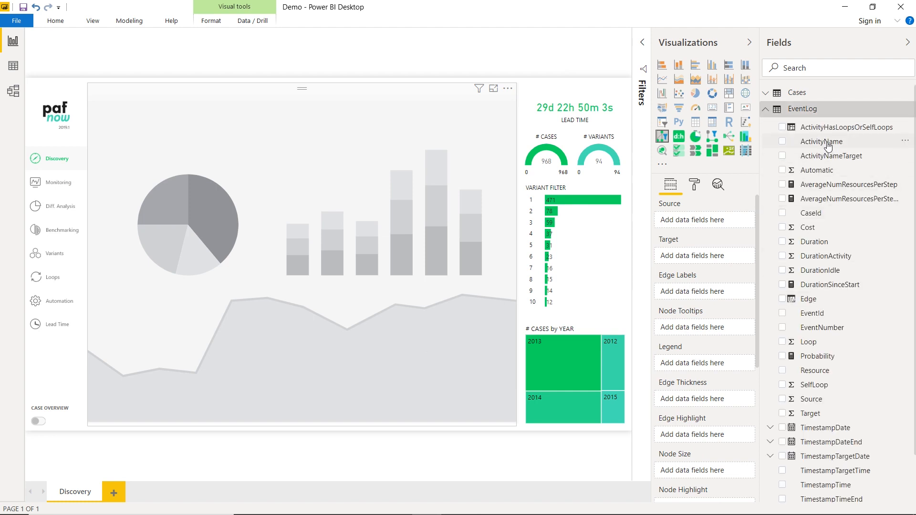
{"action": "left_click_drag", "start_coordinate": [826, 145], "coordinate": [713, 222]}
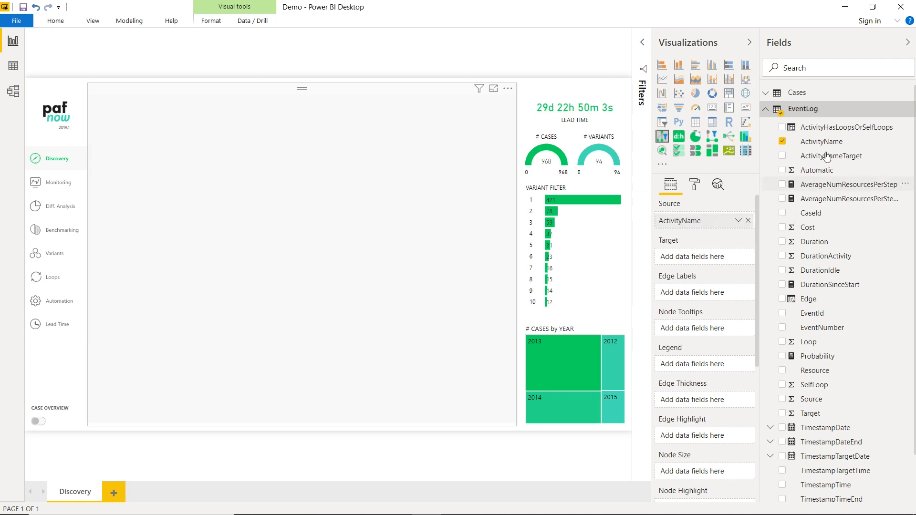
{"action": "left_click_drag", "start_coordinate": [827, 158], "coordinate": [705, 258]}
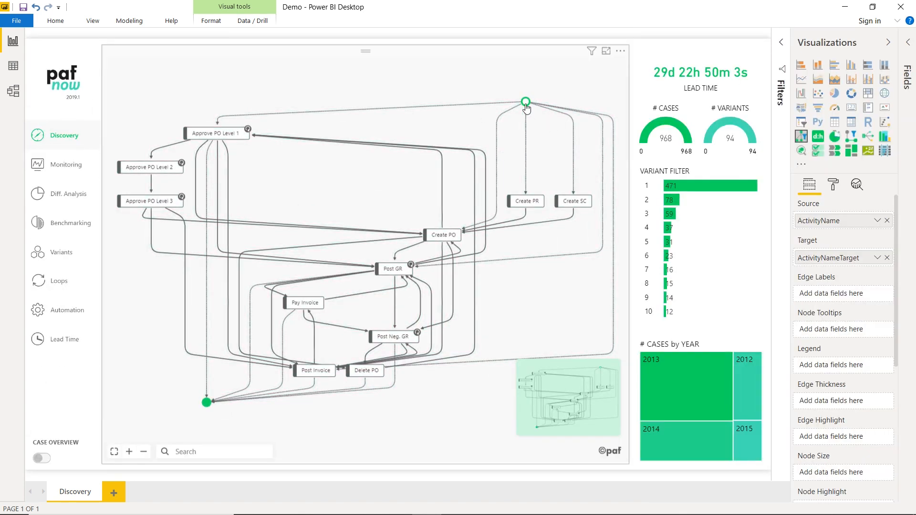
Step: Examine the process graph's start node, the Post GR self-loop and the area around Create PR, then fit the whole graph to view
{"action": "mouse_move", "coordinate": [526, 106]}
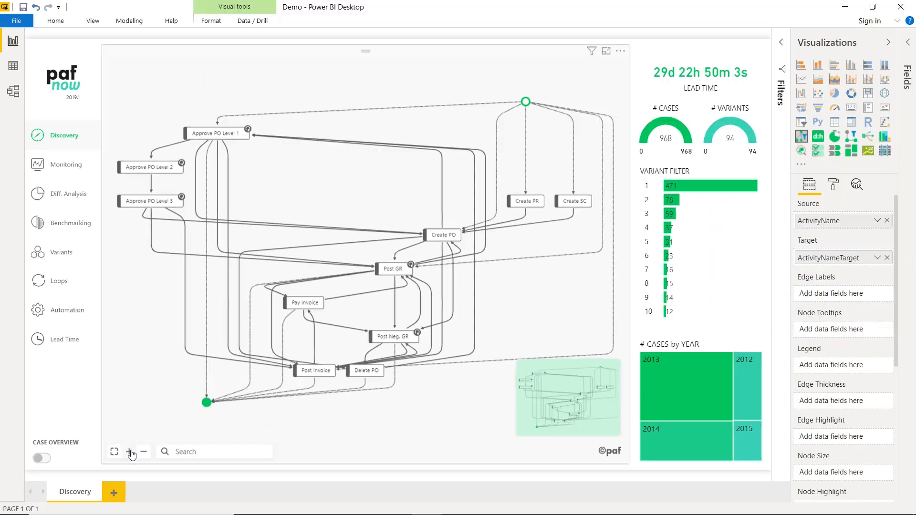
{"action": "left_click", "coordinate": [160, 440]}
{"action": "left_click", "coordinate": [179, 441]}
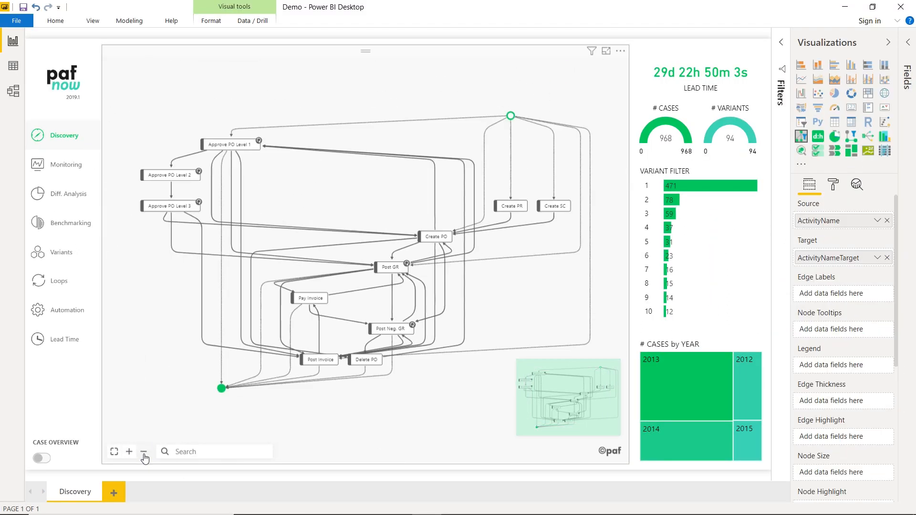
{"action": "left_click", "coordinate": [129, 451]}
{"action": "left_click", "coordinate": [130, 452]}
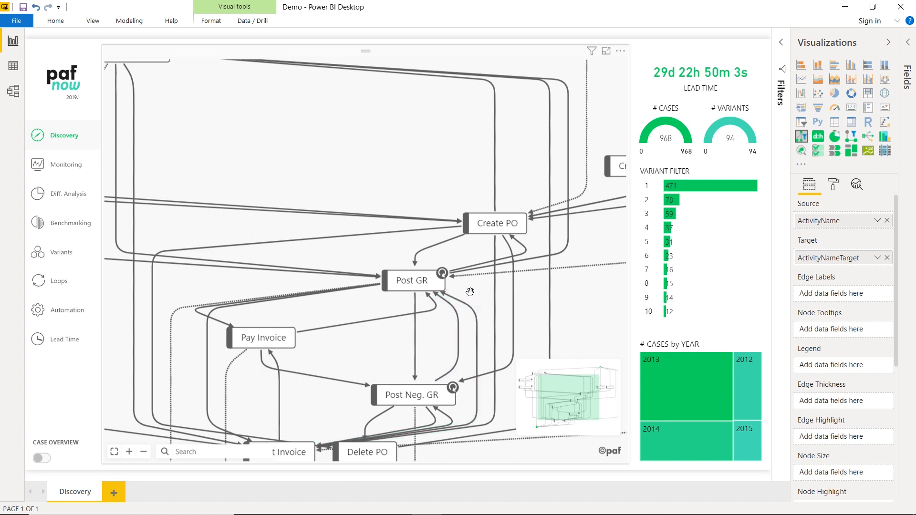
{"action": "mouse_move", "coordinate": [443, 279]}
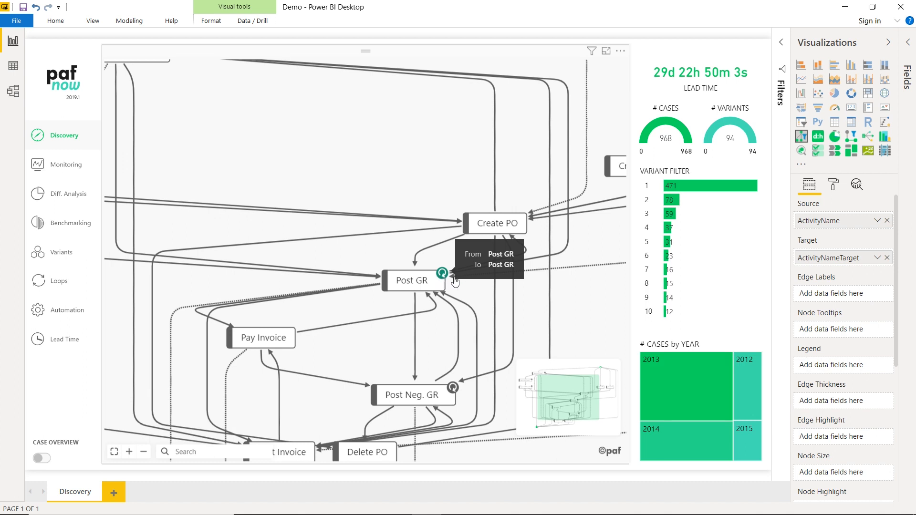
{"action": "left_click_drag", "start_coordinate": [555, 394], "coordinate": [577, 376]}
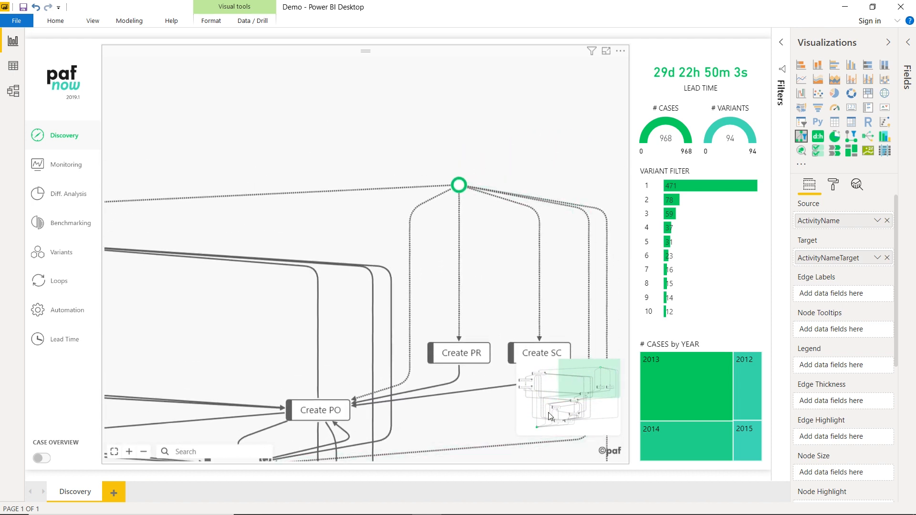
{"action": "left_click", "coordinate": [116, 455]}
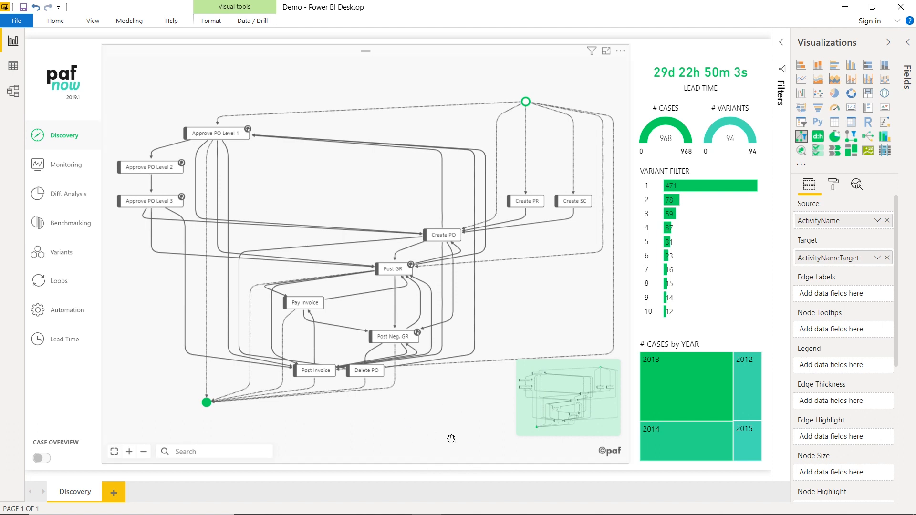
Step: Disable the minimap in the Process Explorer's advanced formatting settings
{"action": "left_click", "coordinate": [833, 185]}
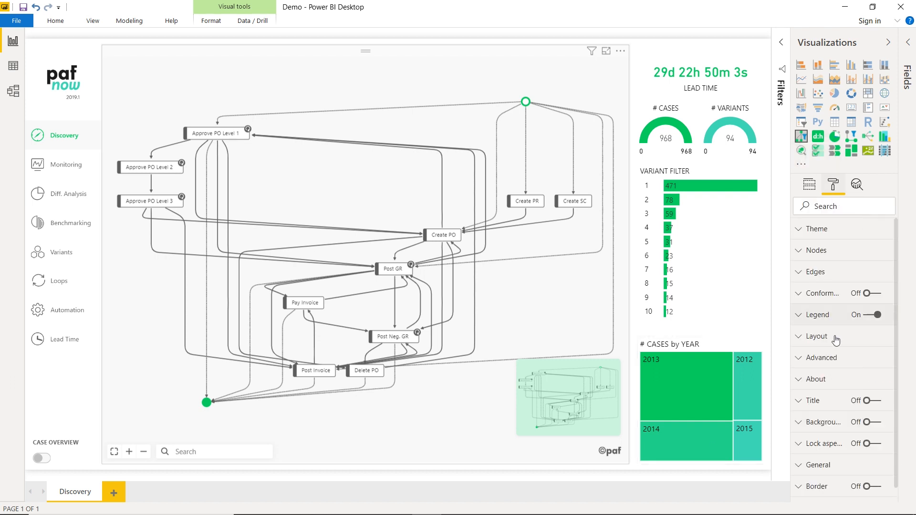
{"action": "left_click", "coordinate": [834, 360]}
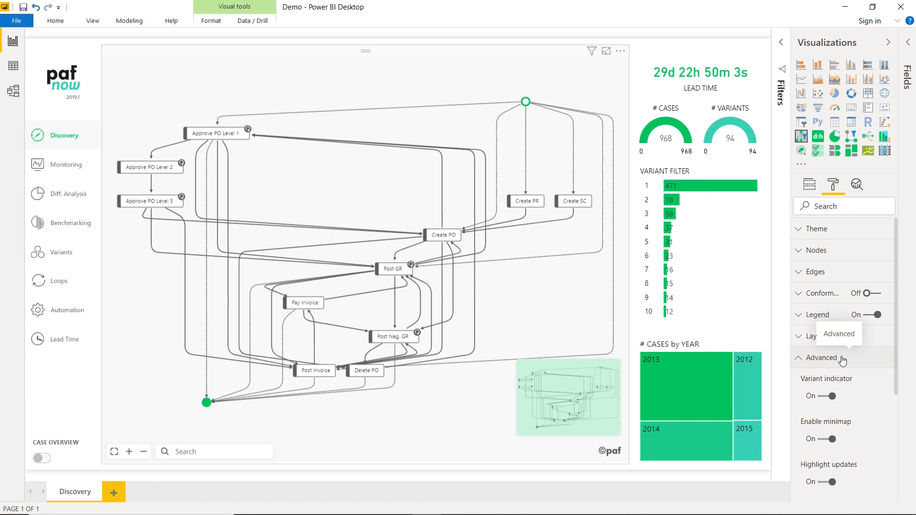
{"action": "scroll", "coordinate": [825, 465], "scroll_direction": "down", "scroll_amount": 1}
{"action": "left_click", "coordinate": [823, 431]}
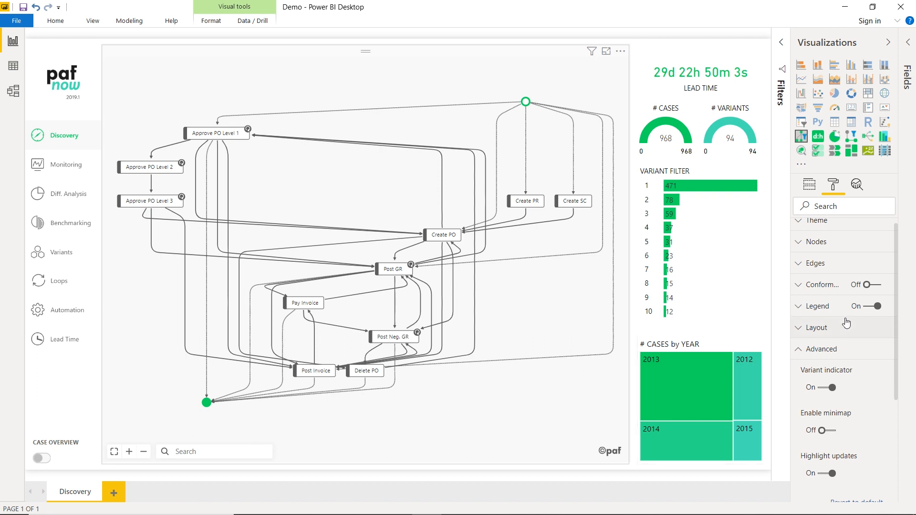
{"action": "scroll", "coordinate": [844, 319], "scroll_direction": "up", "scroll_amount": 1}
Step: Assign CaseId from EventLog to the visual's Edge Volume and aggregate it as Count (Distinct)
{"action": "left_click", "coordinate": [808, 190]}
{"action": "scroll", "coordinate": [835, 336], "scroll_direction": "down", "scroll_amount": 5}
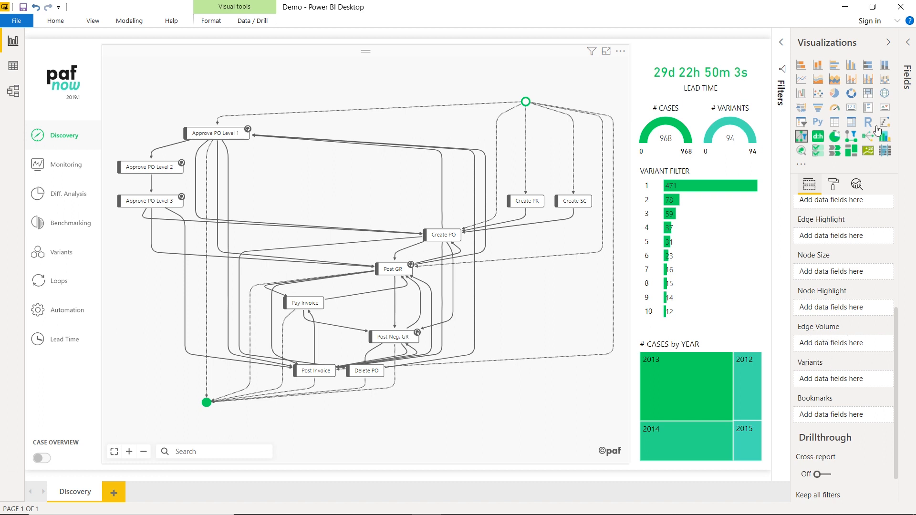
{"action": "left_click", "coordinate": [906, 76]}
{"action": "left_click", "coordinate": [826, 117]}
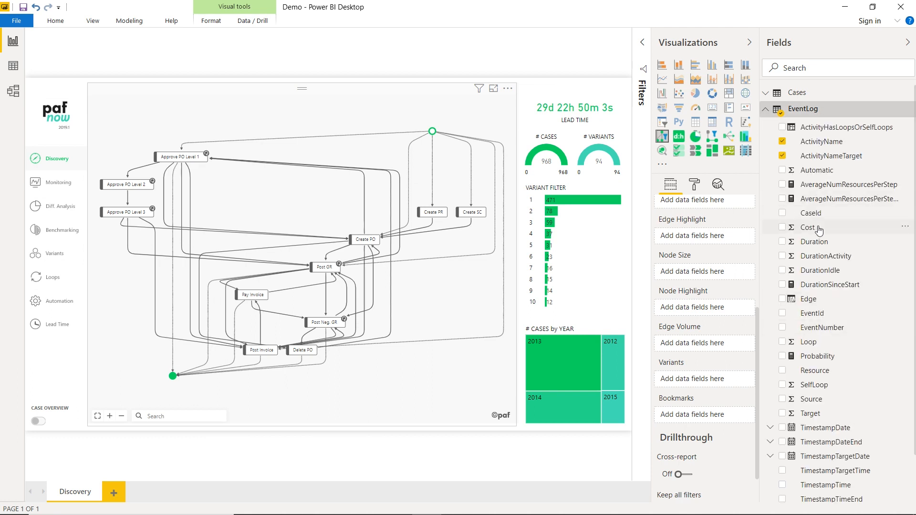
{"action": "left_click_drag", "start_coordinate": [811, 212], "coordinate": [725, 344]}
{"action": "left_click", "coordinate": [742, 344]}
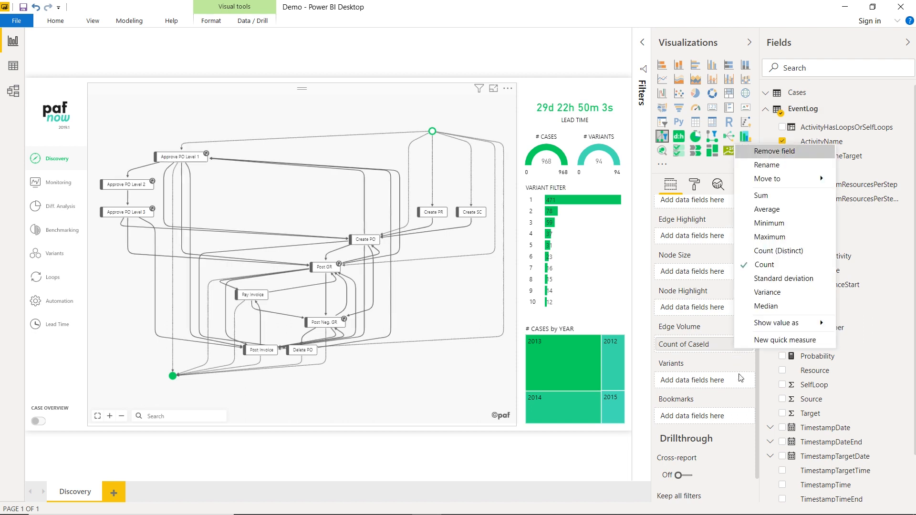
{"action": "left_click", "coordinate": [766, 254]}
Step: Assign the Variants measure from EventLog to the visual's Variants field and collapse the field list
{"action": "scroll", "coordinate": [816, 456], "scroll_direction": "down", "scroll_amount": 1}
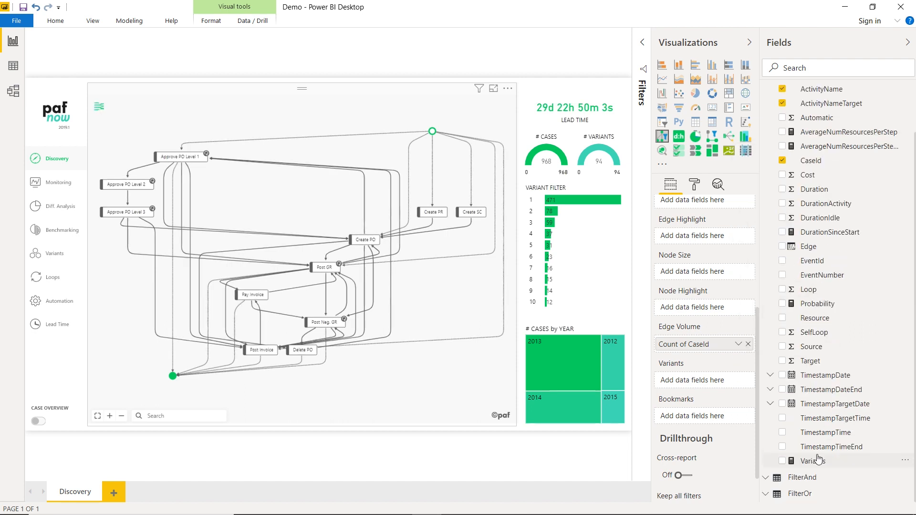
{"action": "left_click_drag", "start_coordinate": [816, 461], "coordinate": [704, 379]}
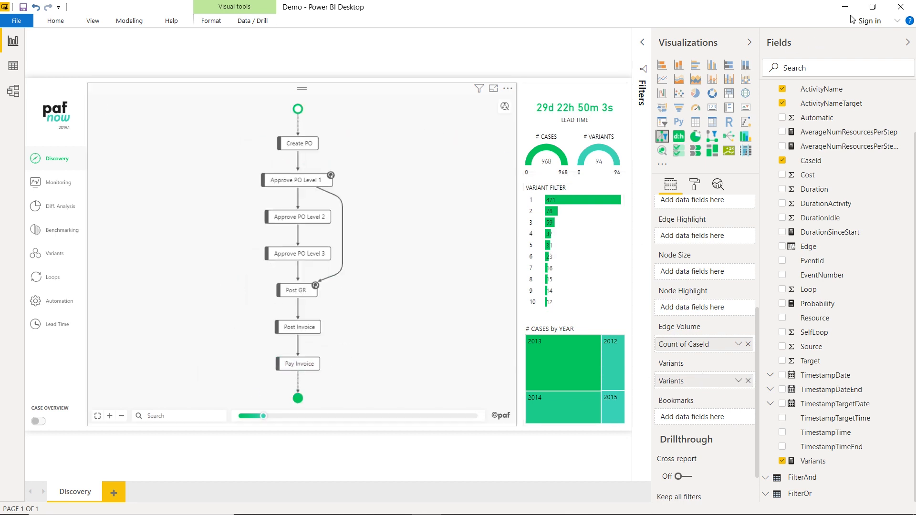
{"action": "left_click", "coordinate": [839, 47]}
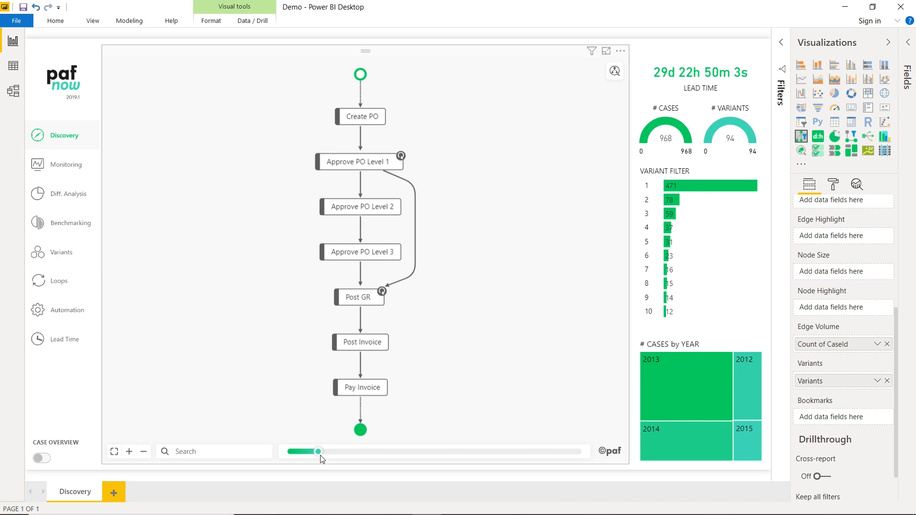
Step: Raise the graph's variant slider in stages to its maximum to examine the added activities and paths
{"action": "left_click_drag", "start_coordinate": [316, 451], "coordinate": [348, 451]}
{"action": "left_click_drag", "start_coordinate": [349, 450], "coordinate": [380, 451]}
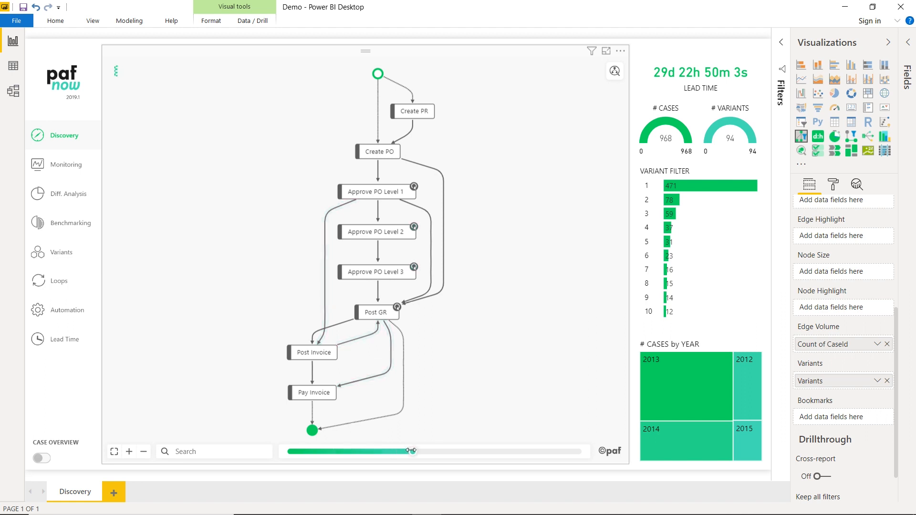
{"action": "left_click_drag", "start_coordinate": [414, 451], "coordinate": [455, 450]}
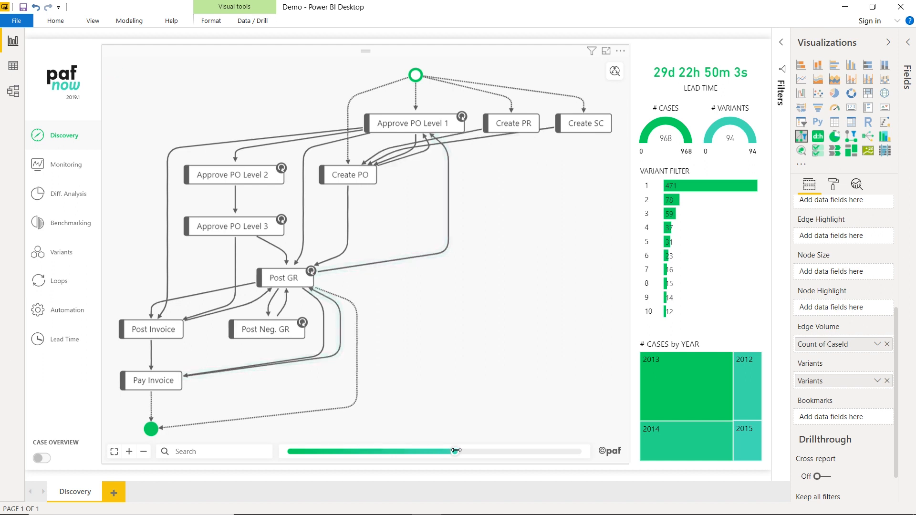
{"action": "left_click_drag", "start_coordinate": [458, 451], "coordinate": [593, 449]}
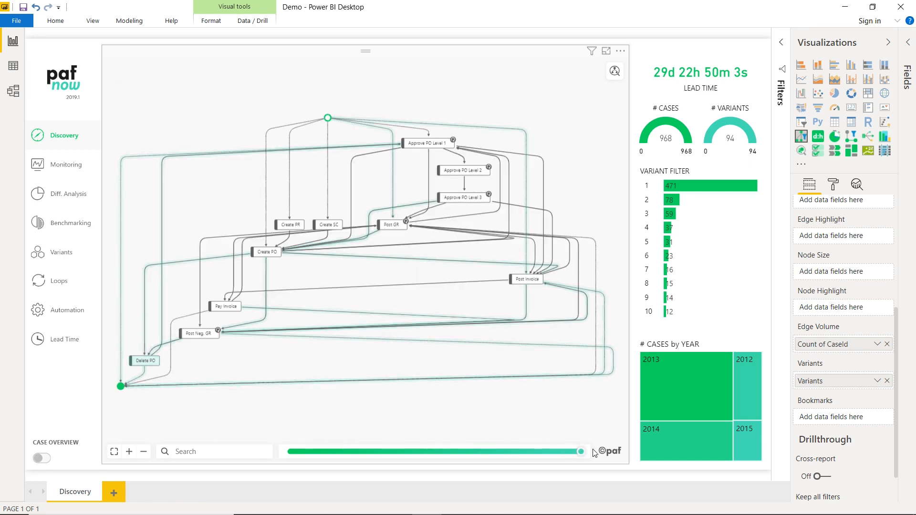
Step: Reduce the variant slider to its minimum, then raise it to about a third to examine the highlighted changes
{"action": "left_click_drag", "start_coordinate": [577, 455], "coordinate": [280, 461]}
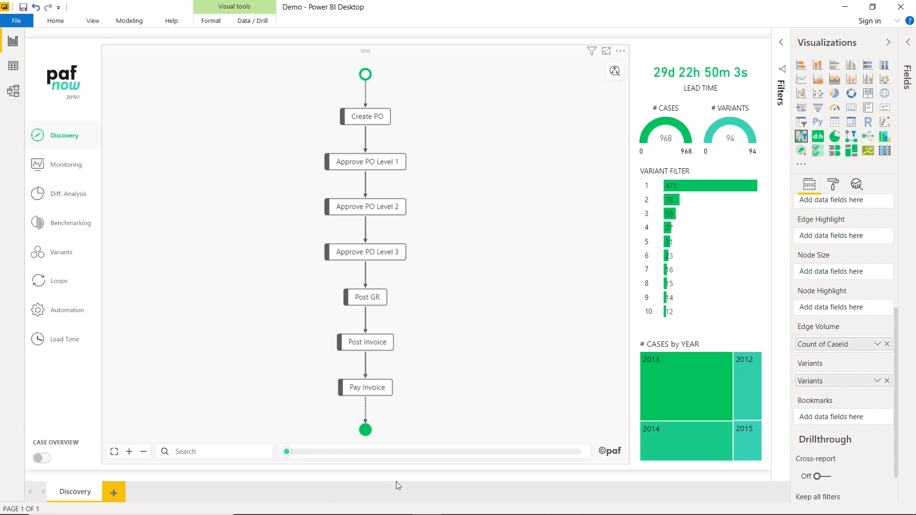
{"action": "left_click_drag", "start_coordinate": [287, 452], "coordinate": [314, 451]}
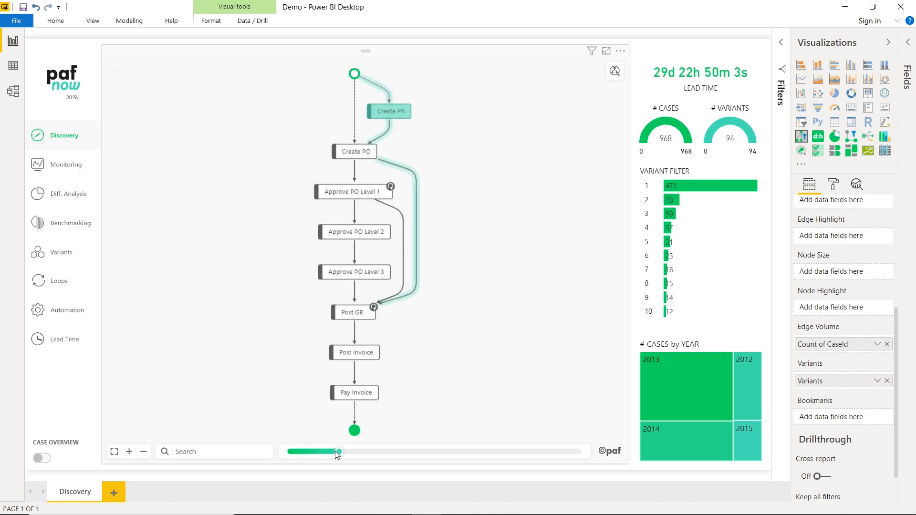
{"action": "left_click_drag", "start_coordinate": [333, 451], "coordinate": [382, 450]}
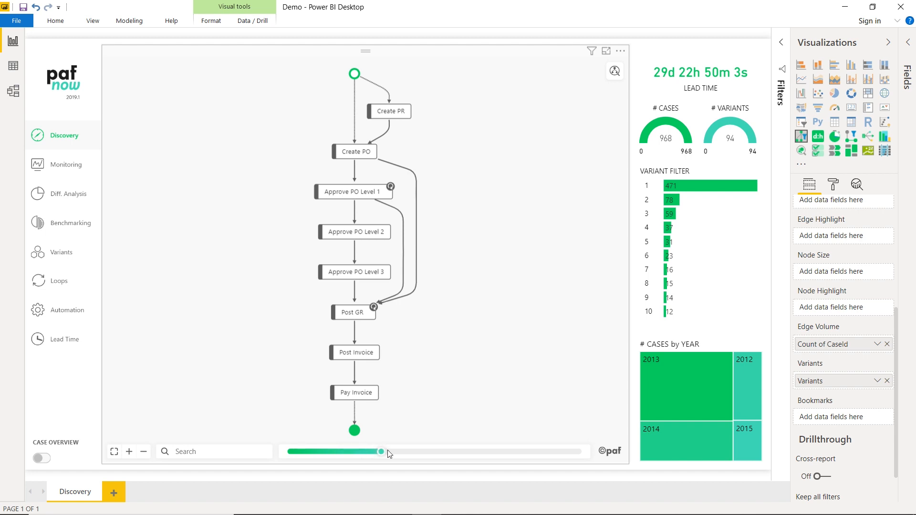
{"action": "left_click_drag", "start_coordinate": [381, 451], "coordinate": [390, 452]}
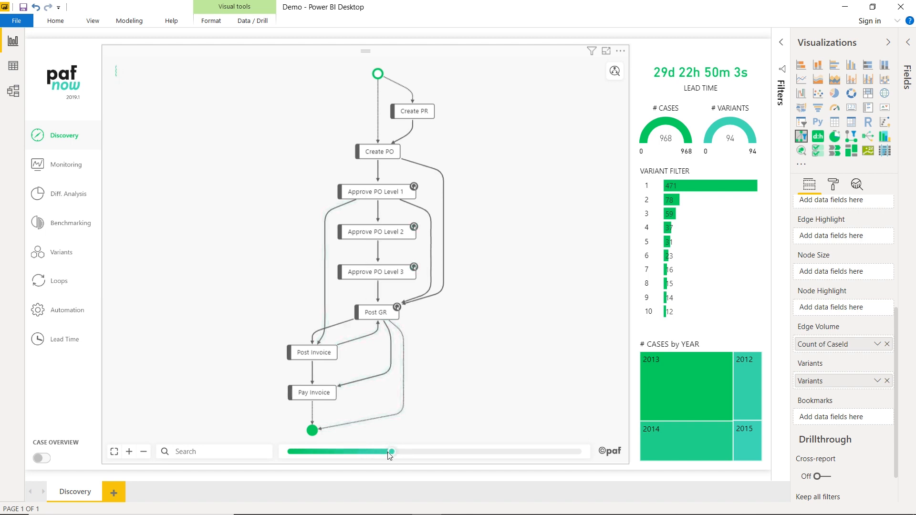
Step: Show the visual's advanced formatting settings and raise the variant slider slightly to examine how graph updates are highlighted
{"action": "left_click", "coordinate": [837, 189]}
{"action": "scroll", "coordinate": [837, 405], "scroll_direction": "down", "scroll_amount": 1}
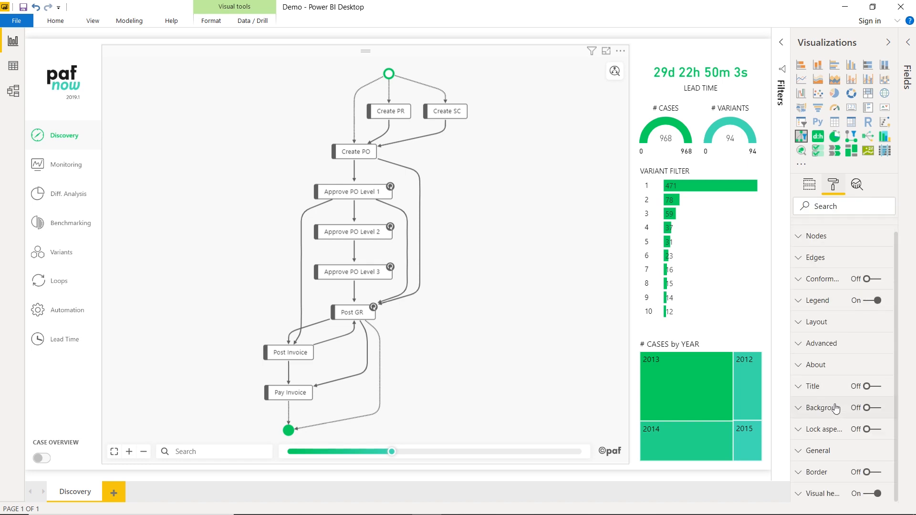
{"action": "left_click", "coordinate": [824, 345]}
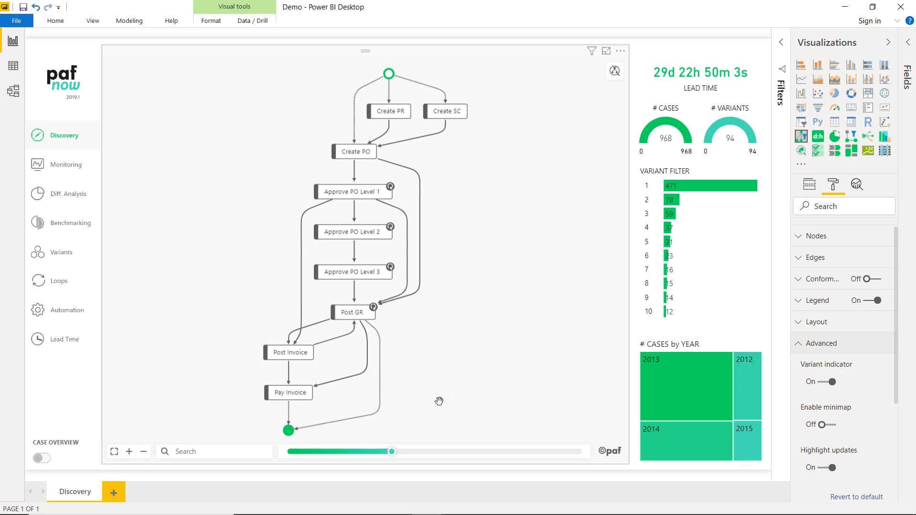
{"action": "left_click_drag", "start_coordinate": [394, 453], "coordinate": [402, 452]}
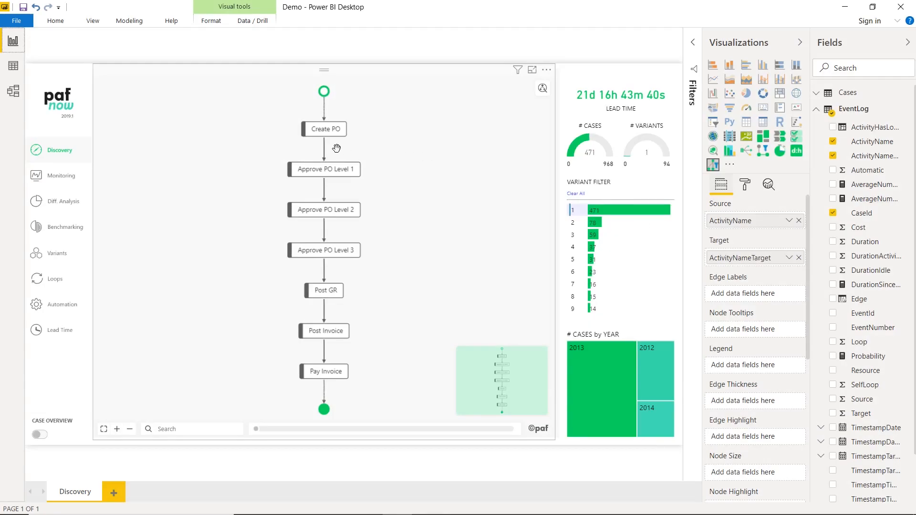
Step: Add CaseId as a count and Duration to the visual's Edge Labels
{"action": "mouse_move", "coordinate": [324, 152]}
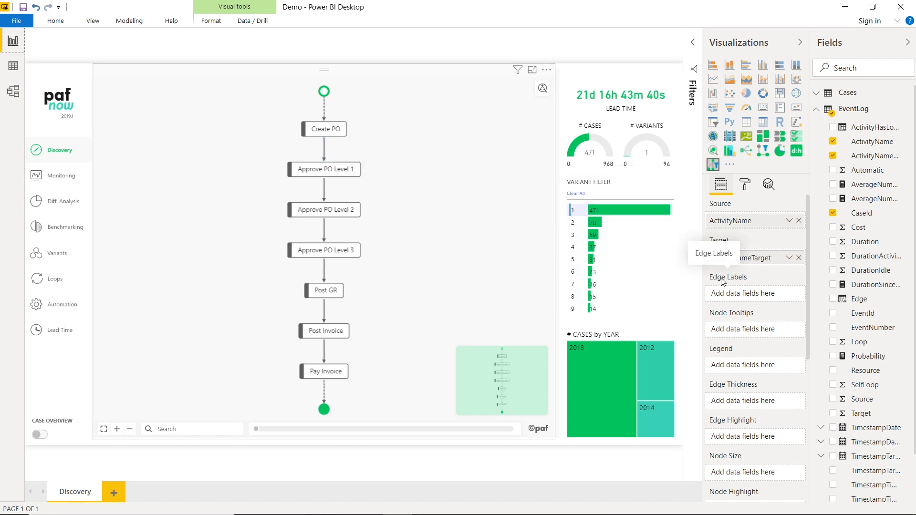
{"action": "left_click_drag", "start_coordinate": [857, 214], "coordinate": [747, 290]}
{"action": "left_click_drag", "start_coordinate": [864, 241], "coordinate": [769, 301]}
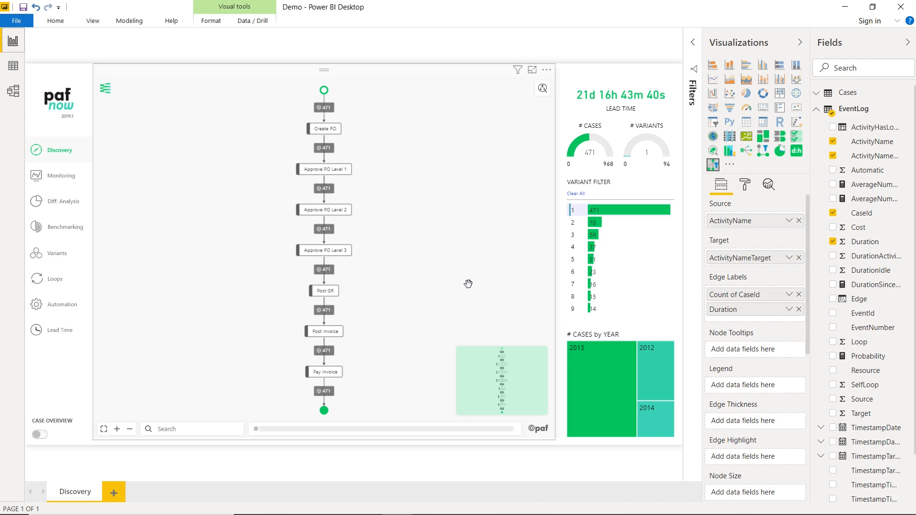
Step: Add Cost to the visual's Edge Labels, check its aggregation, and inspect the tooltip between Approve PO Level 2 and Approve PO Level 3
{"action": "scroll", "coordinate": [400, 264], "scroll_direction": "up", "scroll_amount": 5}
{"action": "left_click_drag", "start_coordinate": [359, 233], "coordinate": [450, 286]}
{"action": "scroll", "coordinate": [396, 266], "scroll_direction": "up", "scroll_amount": 3}
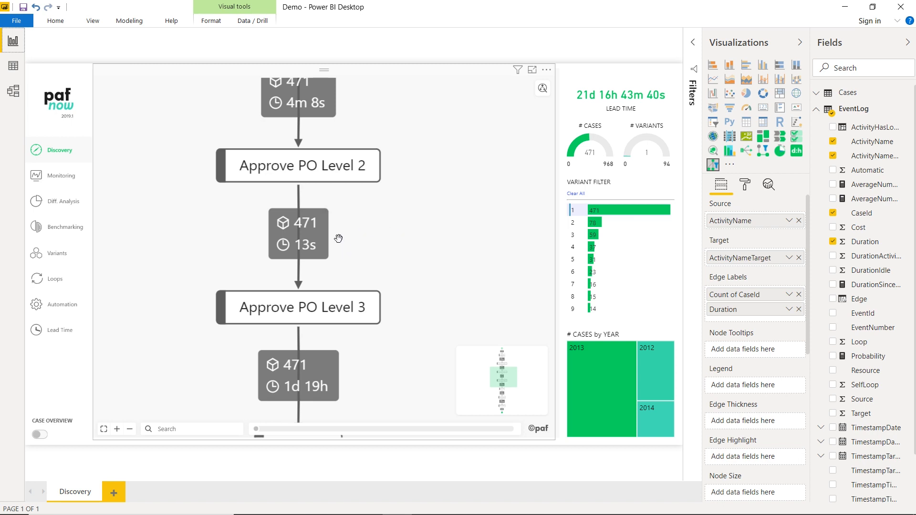
{"action": "left_click_drag", "start_coordinate": [880, 228], "coordinate": [769, 319]}
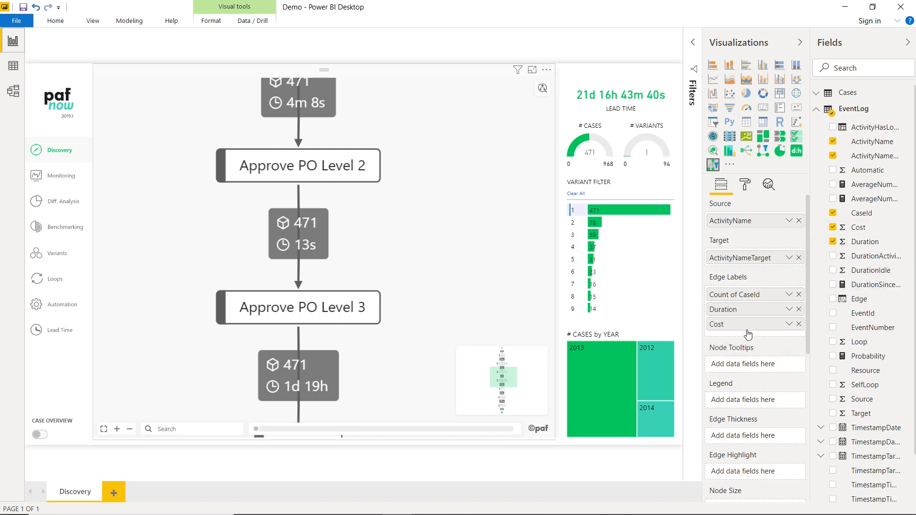
{"action": "left_click", "coordinate": [788, 325]}
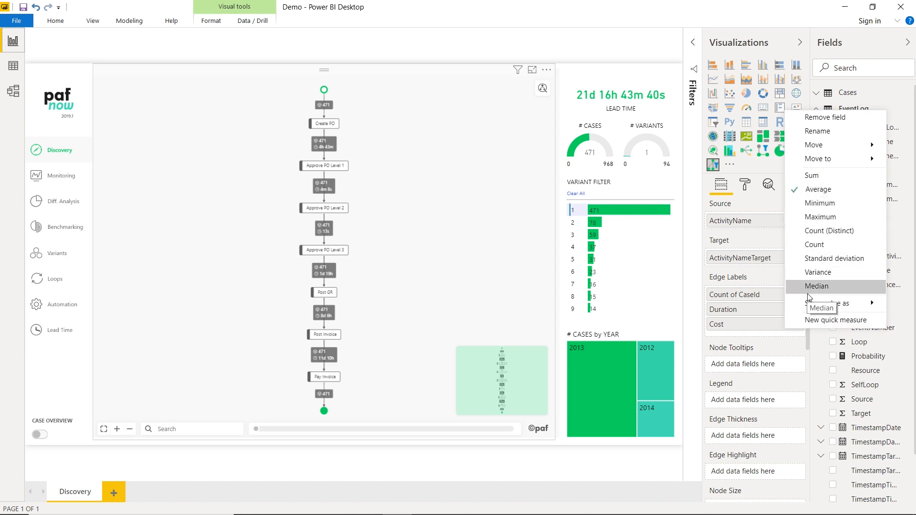
{"action": "left_click", "coordinate": [744, 348]}
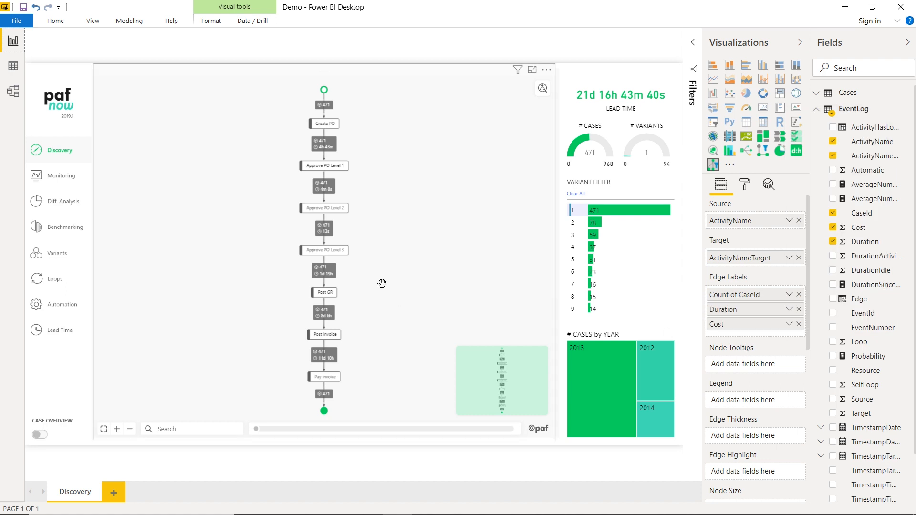
{"action": "scroll", "coordinate": [355, 245], "scroll_direction": "up", "scroll_amount": 1}
{"action": "scroll", "coordinate": [354, 245], "scroll_direction": "up", "scroll_amount": 2}
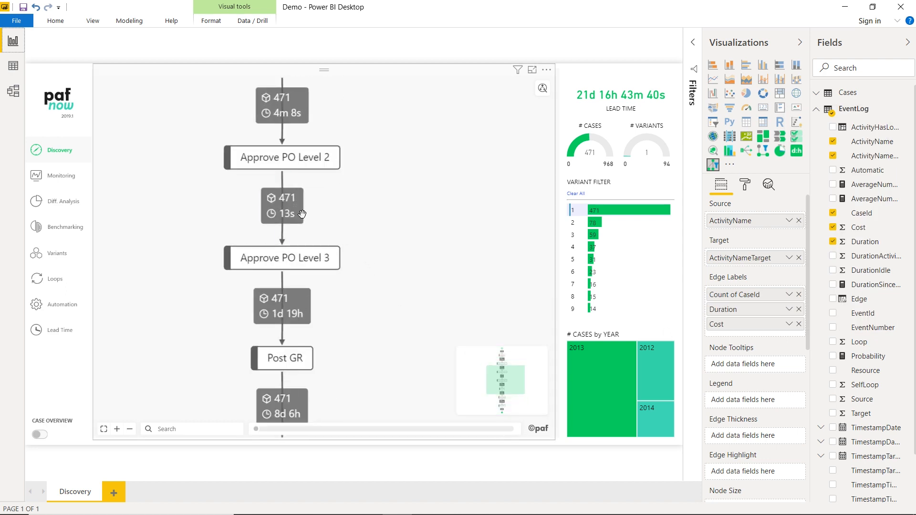
{"action": "mouse_move", "coordinate": [292, 217]}
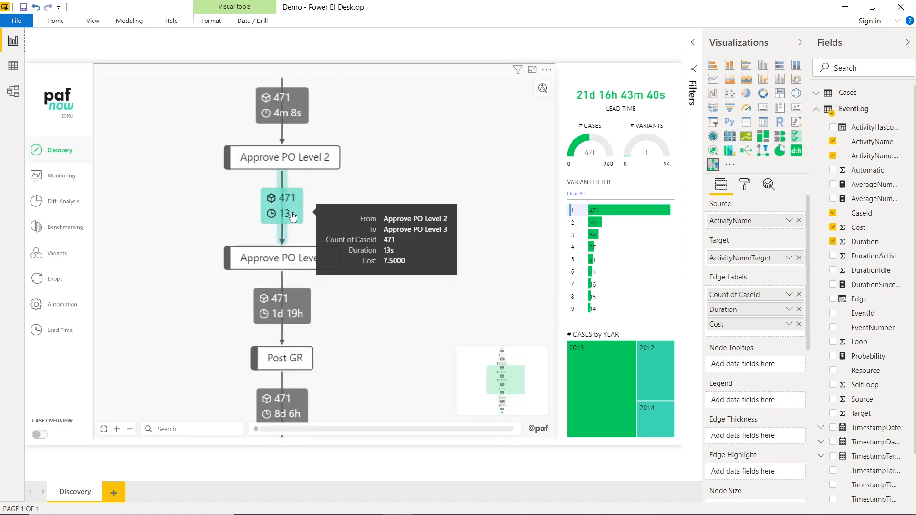
{"action": "scroll", "coordinate": [293, 217], "scroll_direction": "up", "scroll_amount": 3}
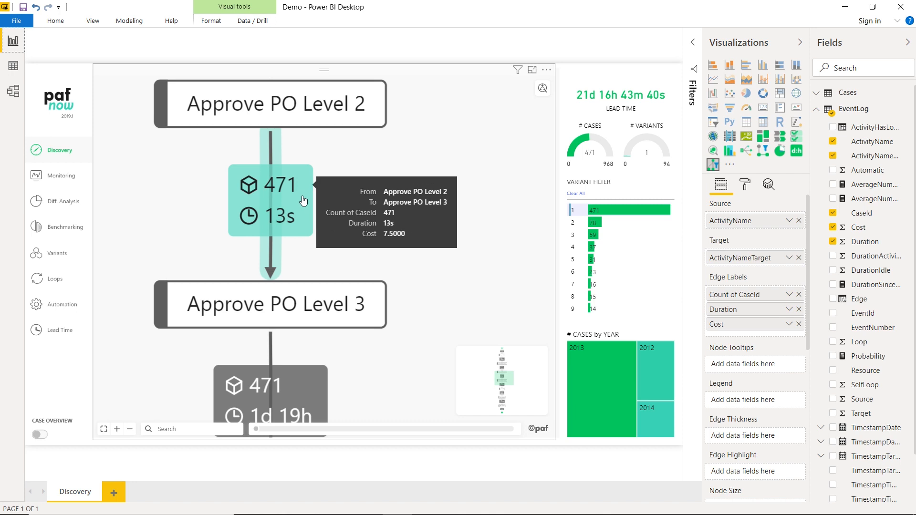
Step: Set the number of edge labels to 3 in the visual's edge formatting and examine the labels on the graph
{"action": "left_click", "coordinate": [745, 185]}
{"action": "left_click", "coordinate": [757, 268]}
{"action": "scroll", "coordinate": [753, 367], "scroll_direction": "down", "scroll_amount": 2}
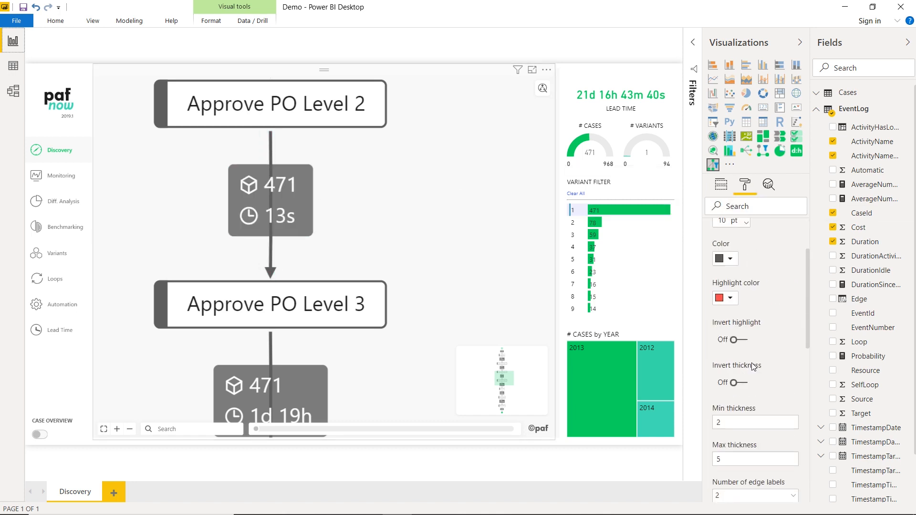
{"action": "scroll", "coordinate": [752, 366], "scroll_direction": "down", "scroll_amount": 3}
{"action": "left_click", "coordinate": [754, 349]}
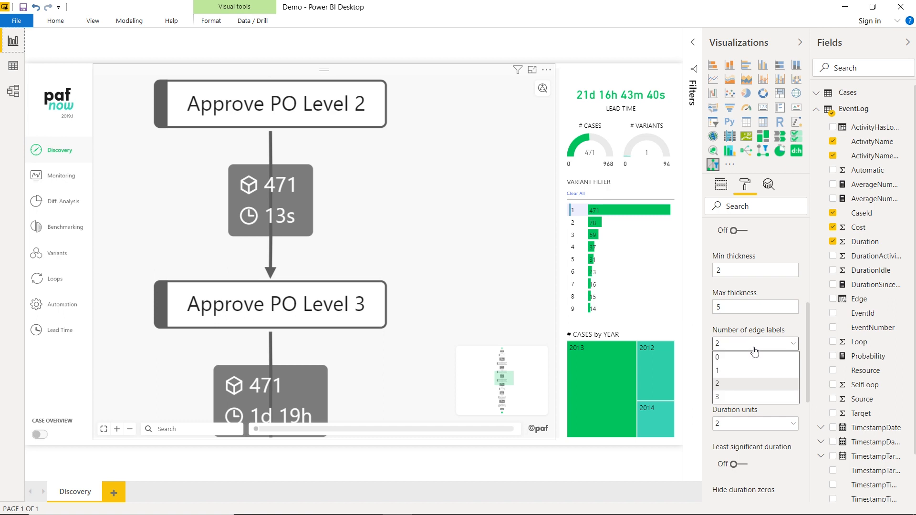
{"action": "left_click", "coordinate": [740, 396]}
{"action": "scroll", "coordinate": [356, 239], "scroll_direction": "up", "scroll_amount": 4}
{"action": "scroll", "coordinate": [299, 221], "scroll_direction": "up", "scroll_amount": 4}
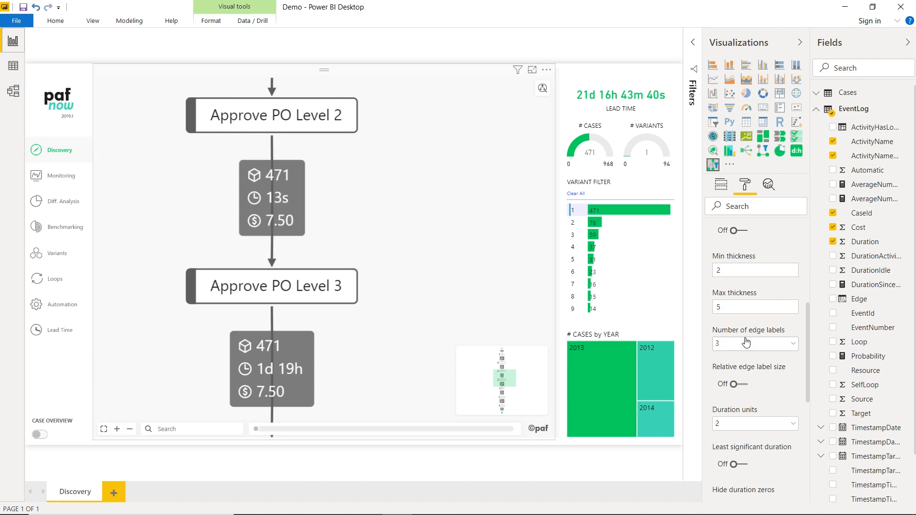
Step: Add Resource as a distinct count to the visual's Edge Labels and inspect the edge after Approve PO Level 2
{"action": "left_click", "coordinate": [721, 184]}
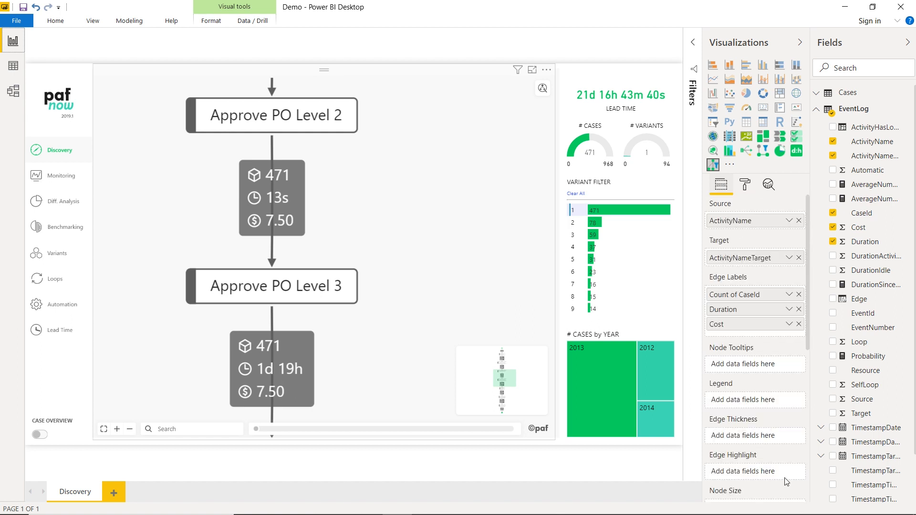
{"action": "left_click_drag", "start_coordinate": [864, 370], "coordinate": [756, 332]}
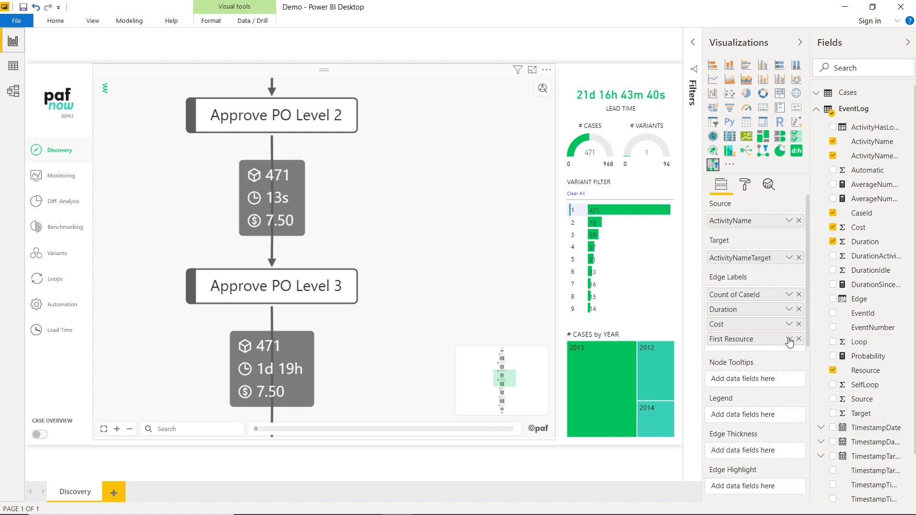
{"action": "left_click", "coordinate": [789, 338]}
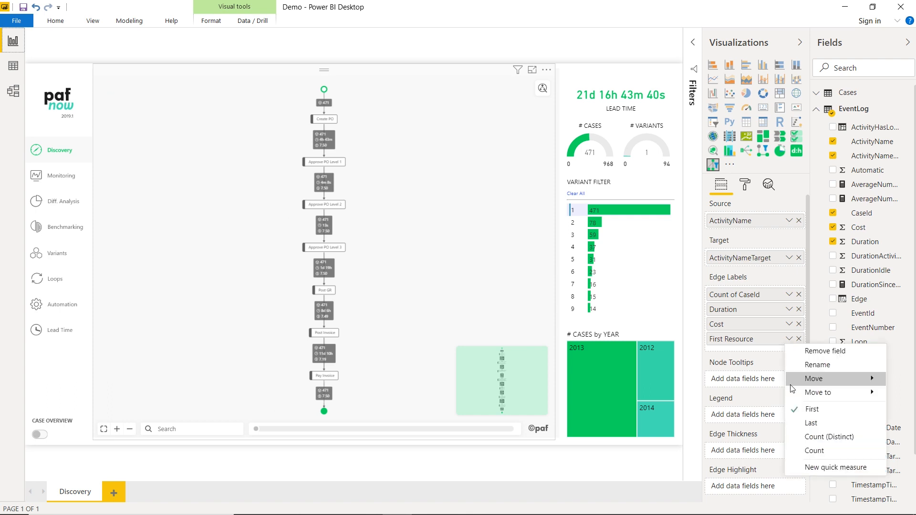
{"action": "left_click", "coordinate": [812, 436]}
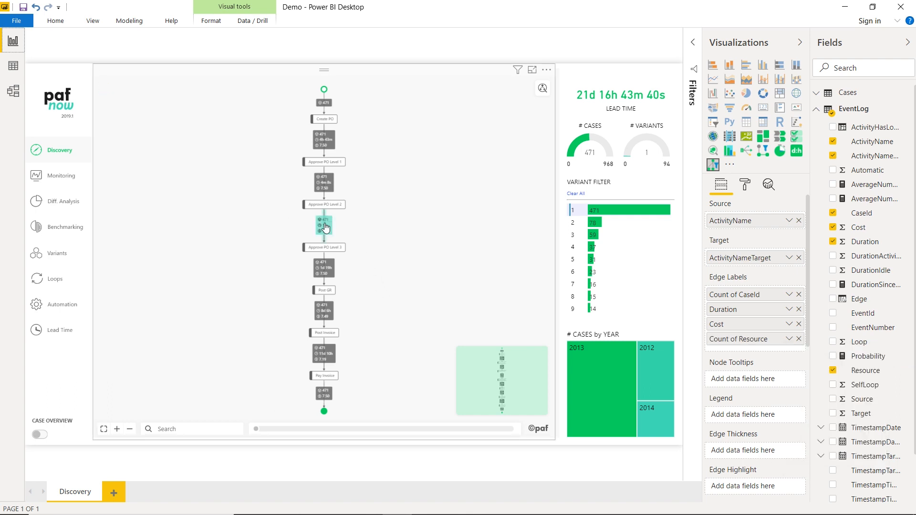
{"action": "mouse_move", "coordinate": [326, 228]}
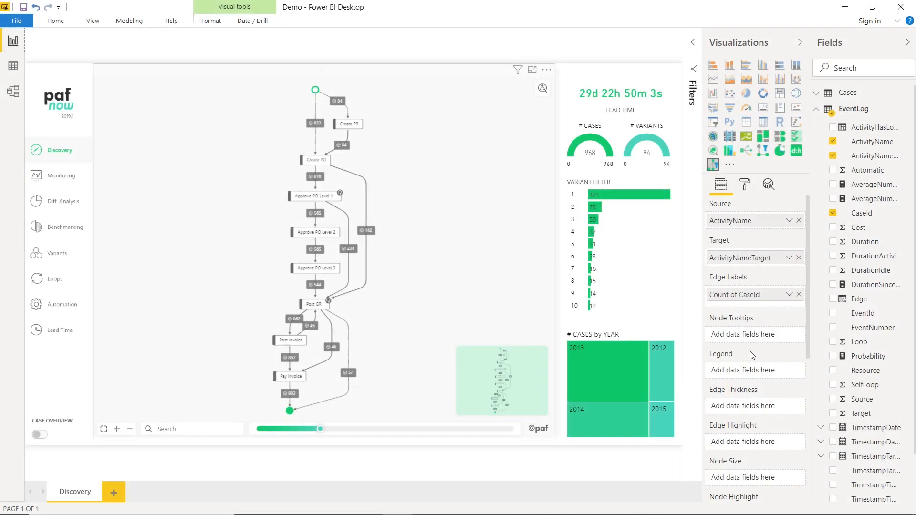
Step: Add CaseId as a count to Edge Thickness and compare the edges between Post GR and Post Invoice
{"action": "scroll", "coordinate": [750, 351], "scroll_direction": "down", "scroll_amount": 4}
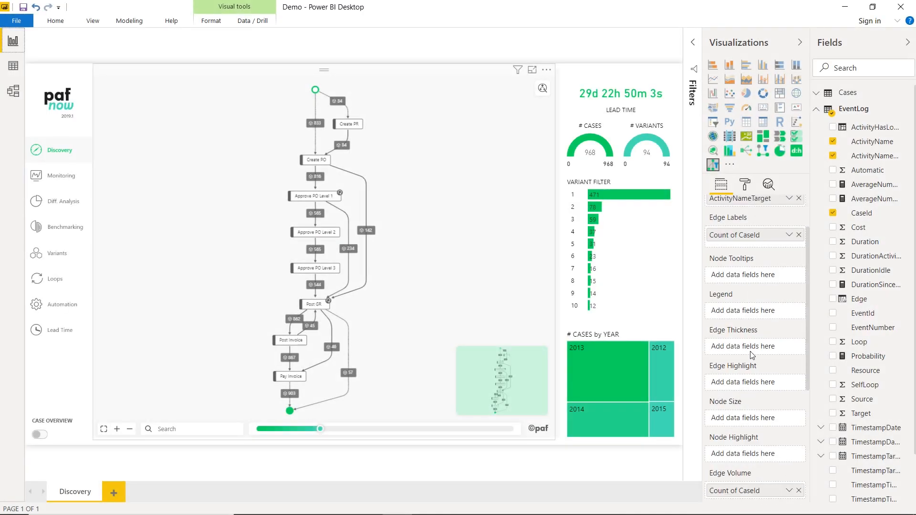
{"action": "scroll", "coordinate": [751, 354], "scroll_direction": "down", "scroll_amount": 1}
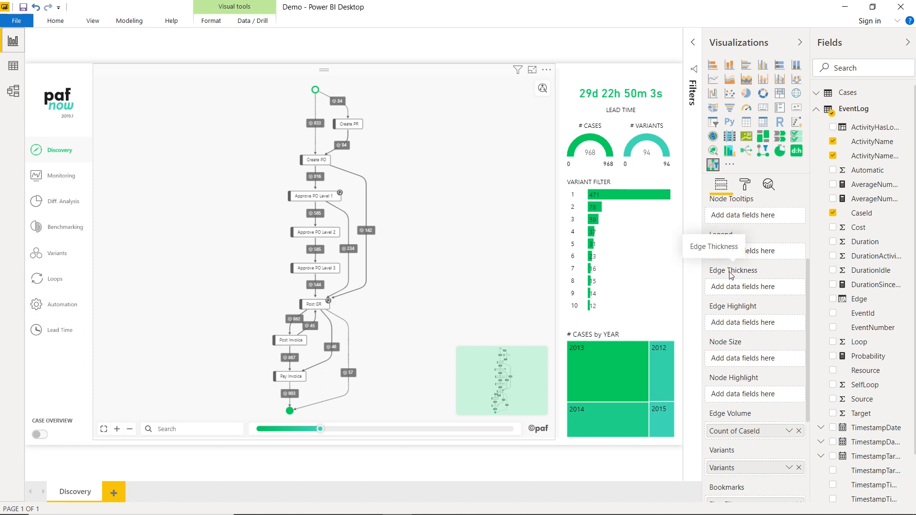
{"action": "left_click_drag", "start_coordinate": [857, 215], "coordinate": [763, 288]}
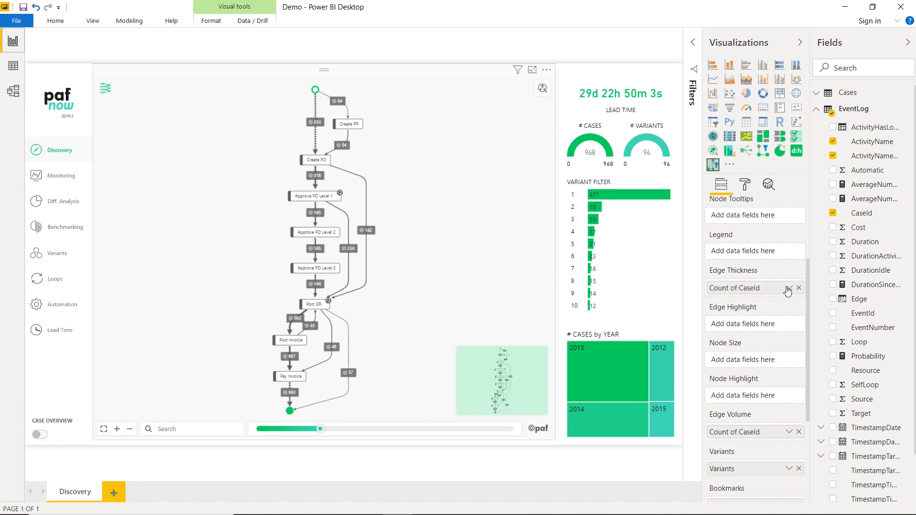
{"action": "left_click", "coordinate": [787, 288]}
{"action": "left_click", "coordinate": [797, 406]}
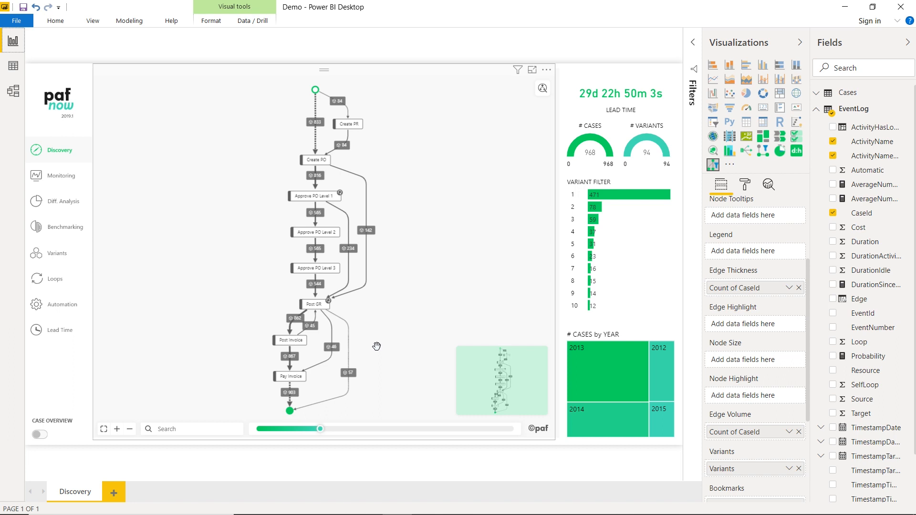
{"action": "scroll", "coordinate": [376, 345], "scroll_direction": "up", "scroll_amount": 5}
{"action": "left_click_drag", "start_coordinate": [389, 309], "coordinate": [477, 326]}
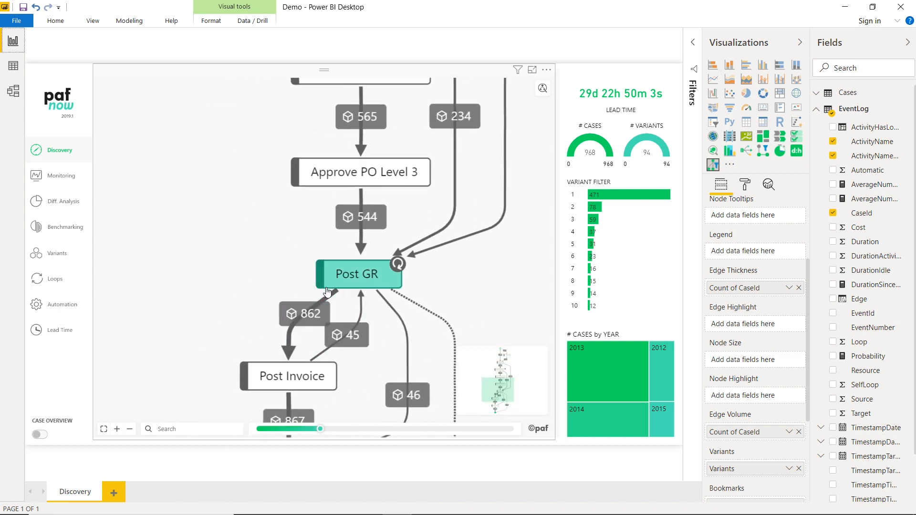
{"action": "mouse_move", "coordinate": [295, 329]}
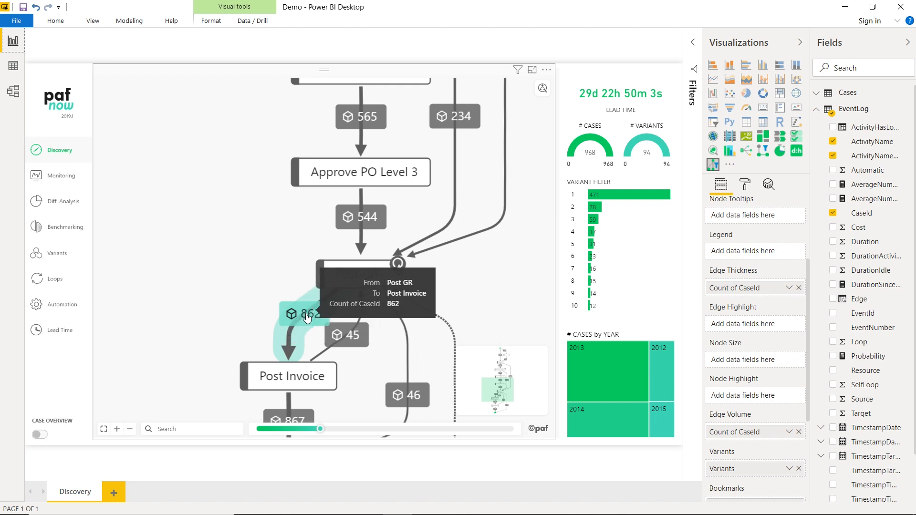
{"action": "mouse_move", "coordinate": [353, 330]}
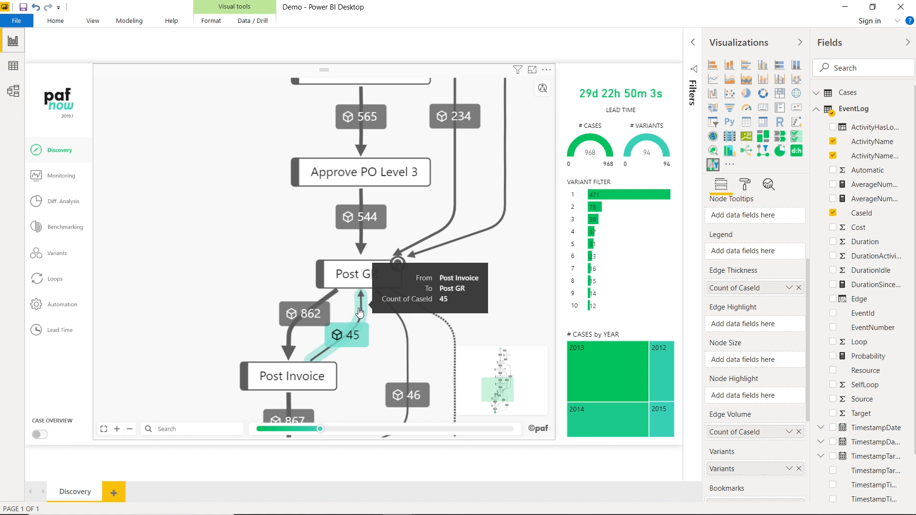
{"action": "mouse_move", "coordinate": [305, 312]}
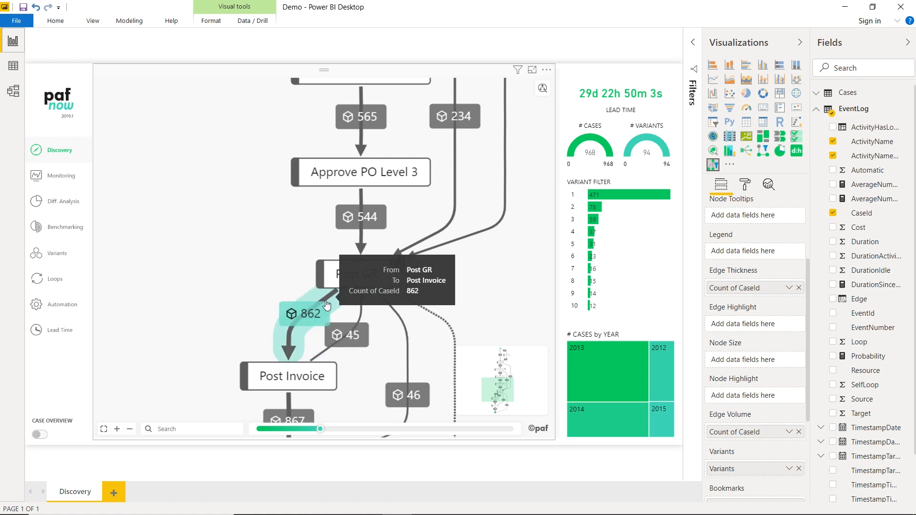
Step: Turn on Invert thickness in the visual's edge formatting and examine the edges around Post GR
{"action": "left_click", "coordinate": [748, 185]}
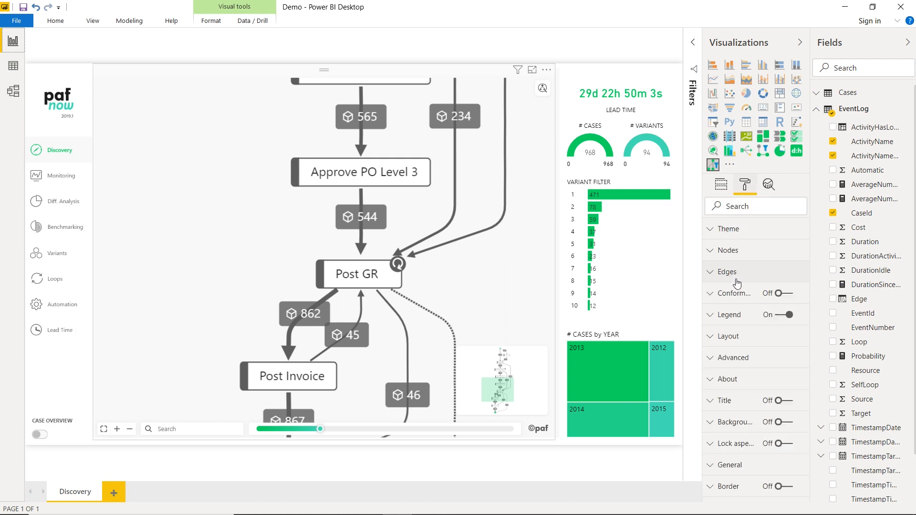
{"action": "left_click", "coordinate": [737, 273]}
{"action": "scroll", "coordinate": [745, 376], "scroll_direction": "down", "scroll_amount": 3}
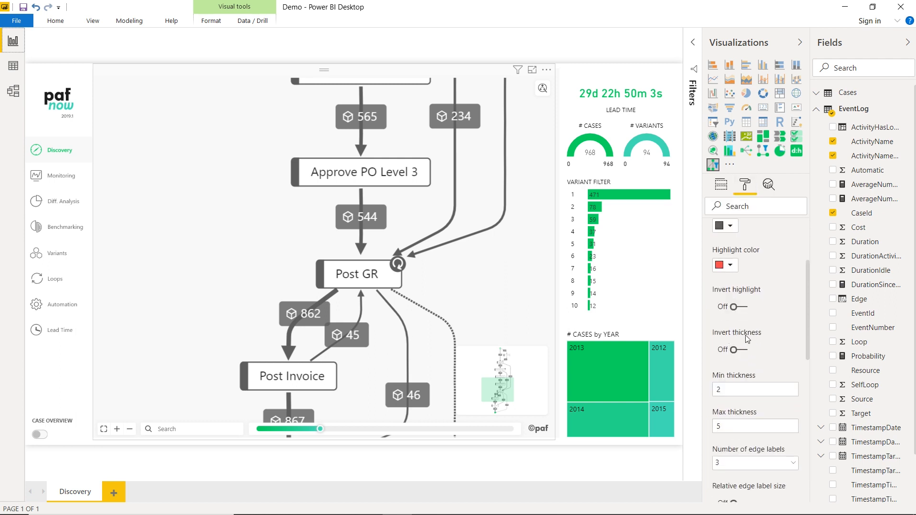
{"action": "left_click", "coordinate": [735, 350]}
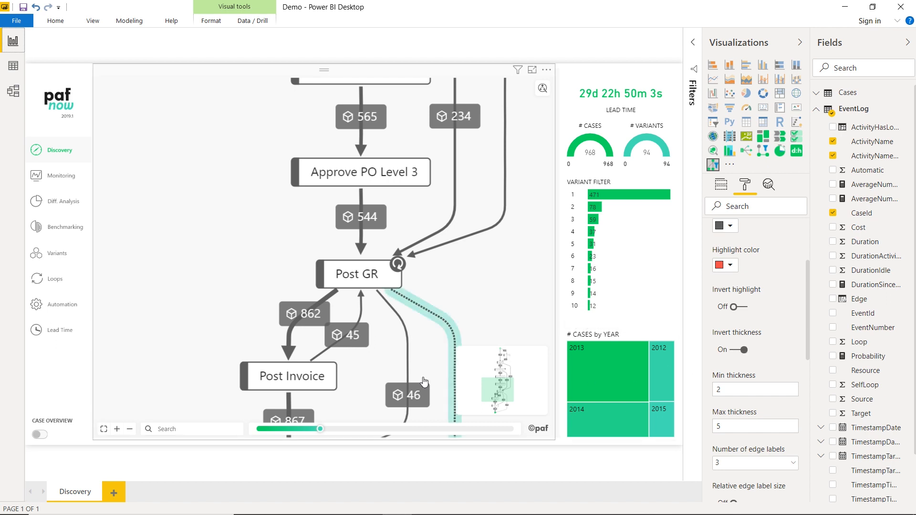
{"action": "scroll", "coordinate": [270, 329], "scroll_direction": "up", "scroll_amount": 5}
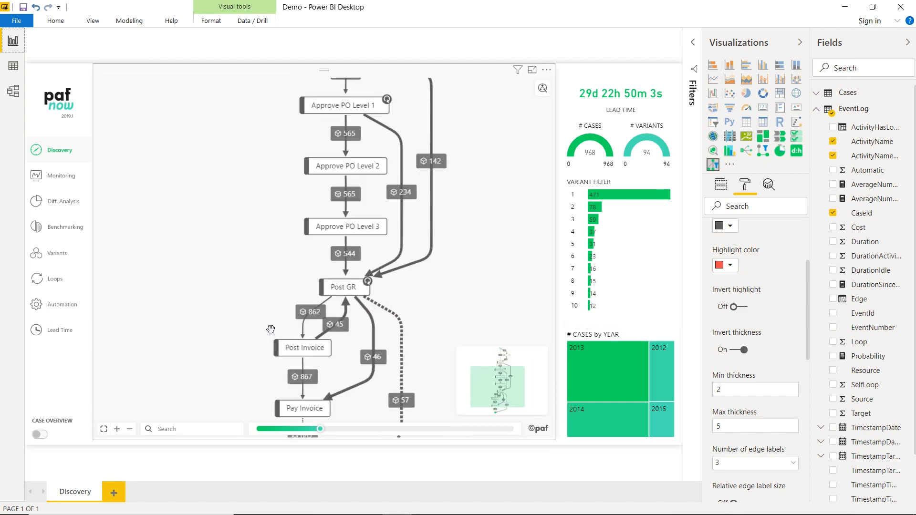
{"action": "mouse_move", "coordinate": [325, 311]}
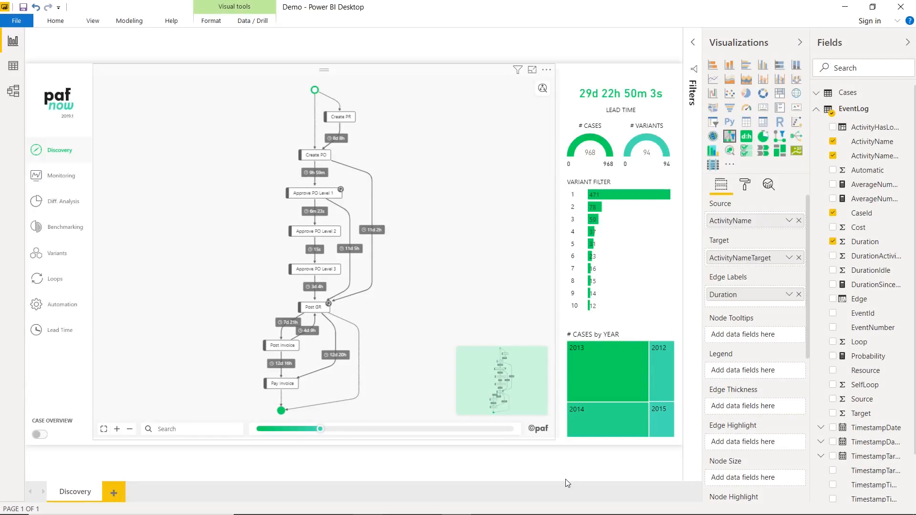
Step: Add Duration to Edge Highlight and compare the coloured edges between the approval, Post GR and invoice activities
{"action": "scroll", "coordinate": [729, 372], "scroll_direction": "down", "scroll_amount": 4}
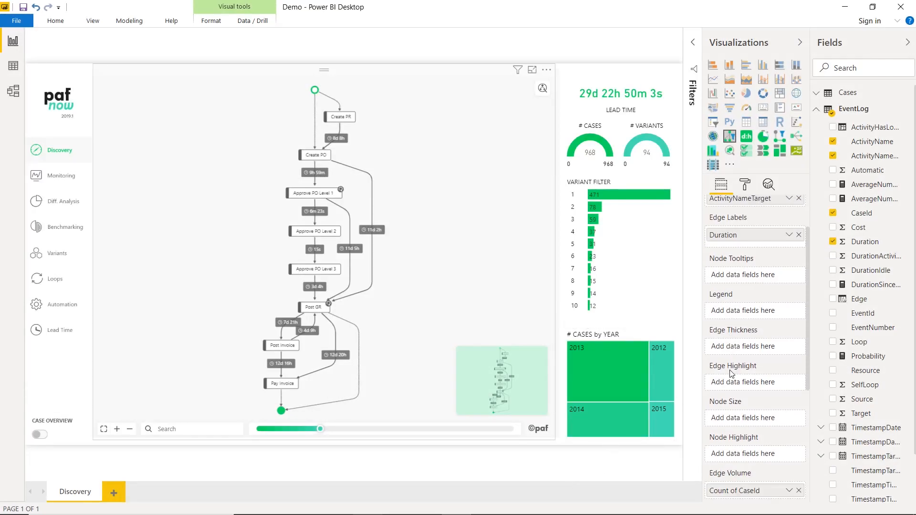
{"action": "scroll", "coordinate": [729, 375], "scroll_direction": "down", "scroll_amount": 1}
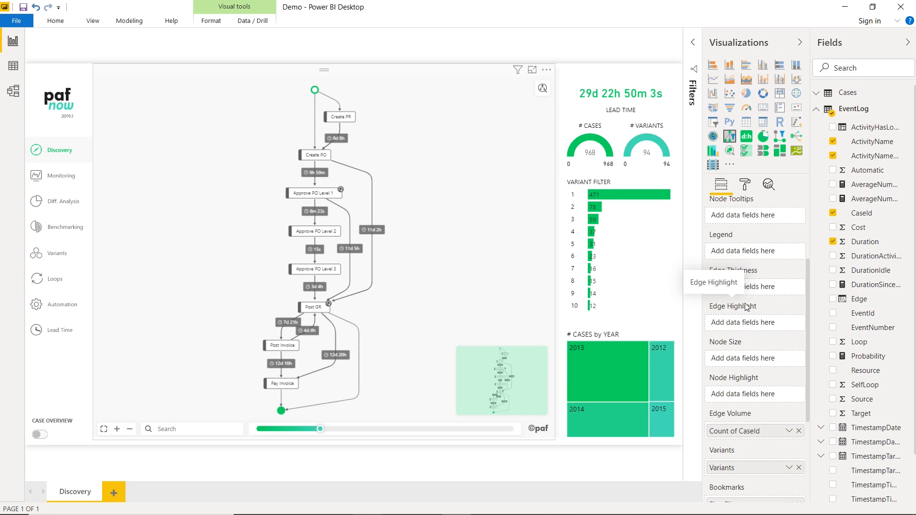
{"action": "left_click_drag", "start_coordinate": [849, 243], "coordinate": [749, 330]}
{"action": "left_click", "coordinate": [789, 325]}
{"action": "left_click", "coordinate": [778, 345]}
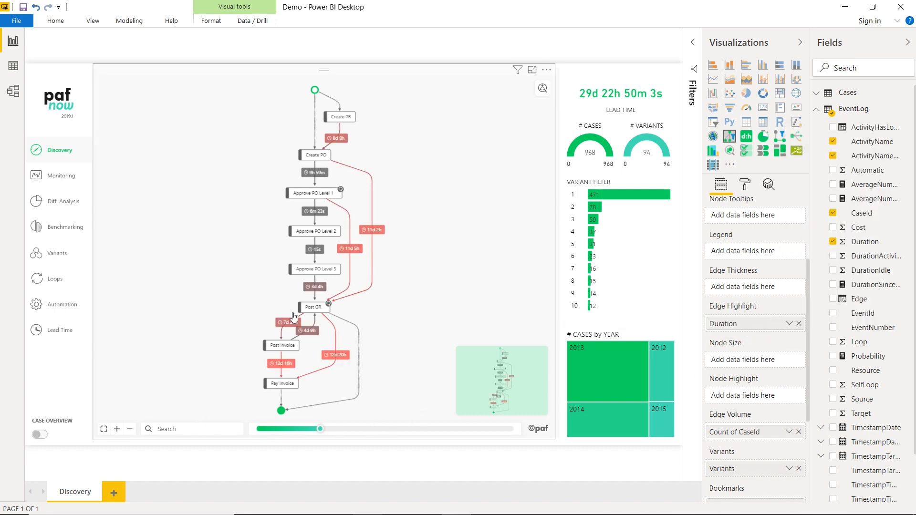
{"action": "mouse_move", "coordinate": [320, 253]}
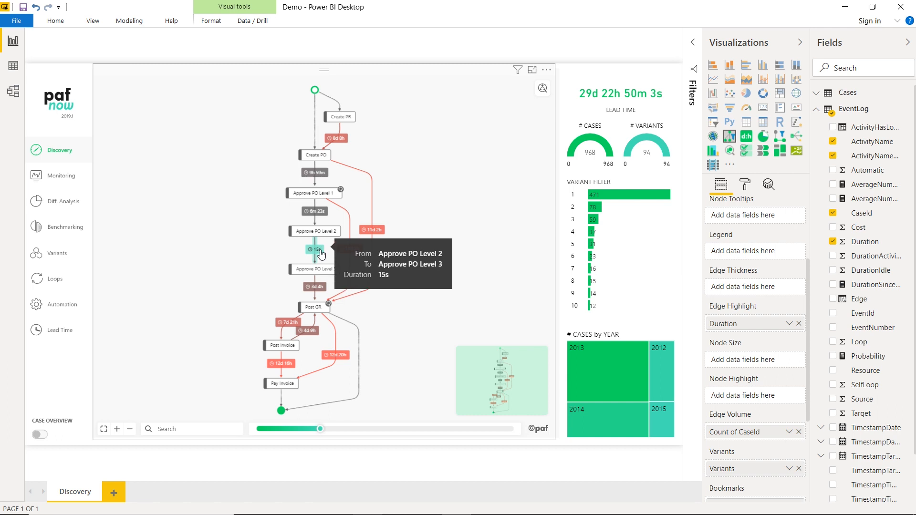
{"action": "mouse_move", "coordinate": [350, 251]}
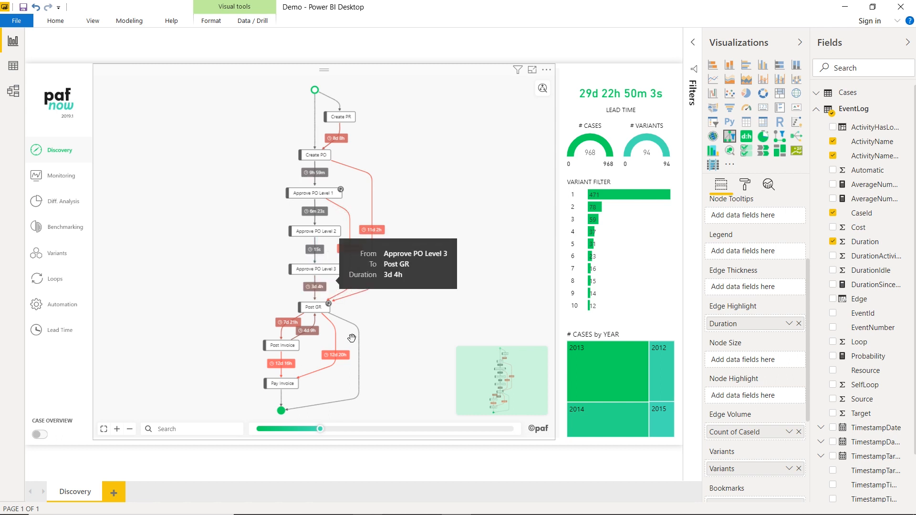
{"action": "scroll", "coordinate": [335, 340], "scroll_direction": "up", "scroll_amount": 3}
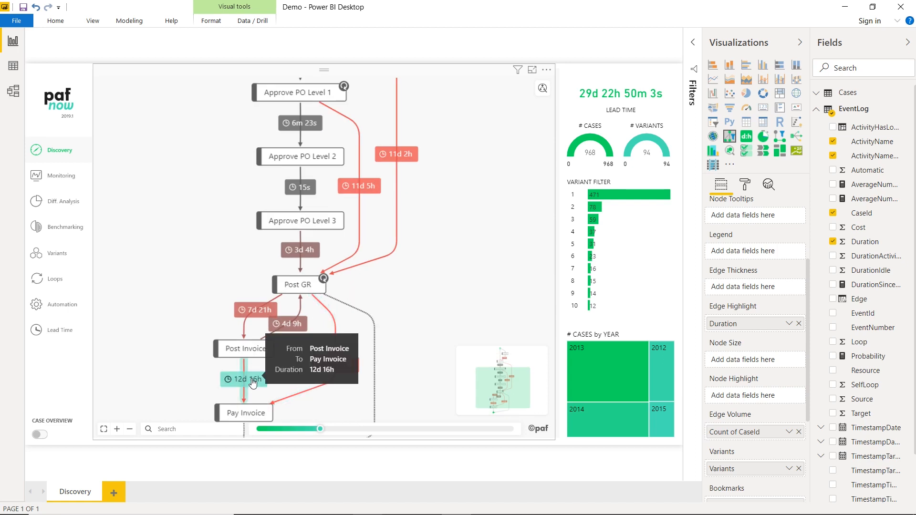
{"action": "mouse_move", "coordinate": [249, 316]}
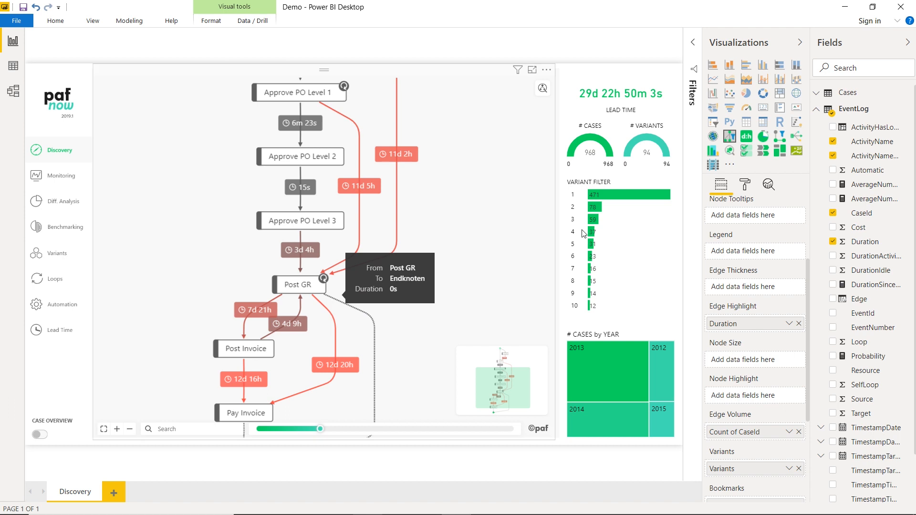
Step: Choose a teal theme colour as the highlight colour for the visual's edges
{"action": "left_click", "coordinate": [745, 183]}
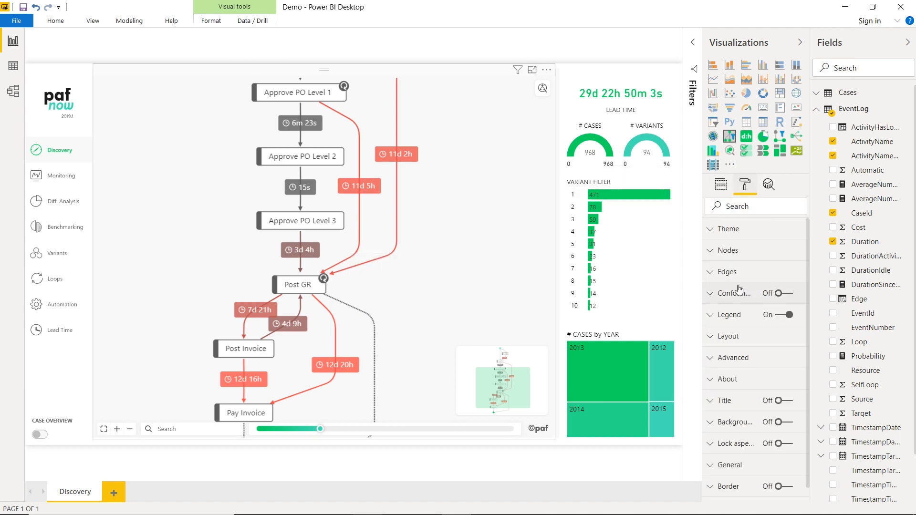
{"action": "left_click", "coordinate": [727, 271]}
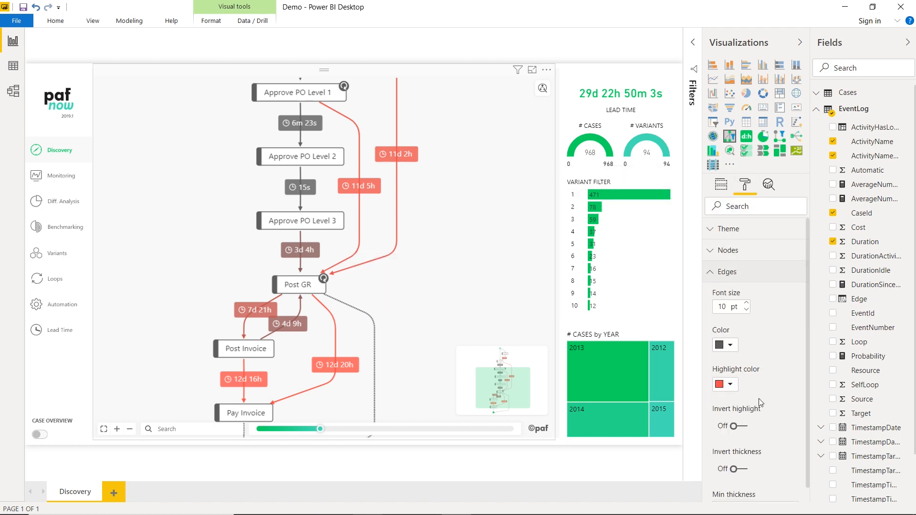
{"action": "left_click", "coordinate": [731, 385]}
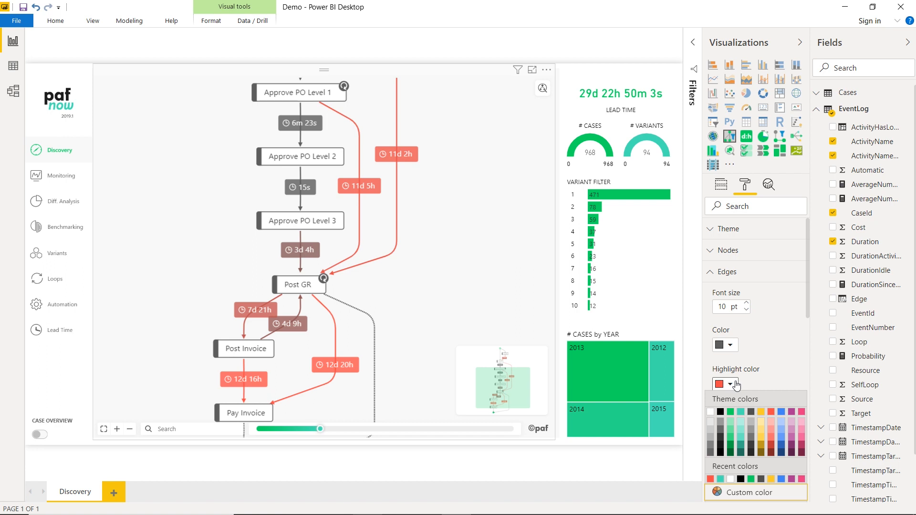
{"action": "left_click", "coordinate": [744, 414]}
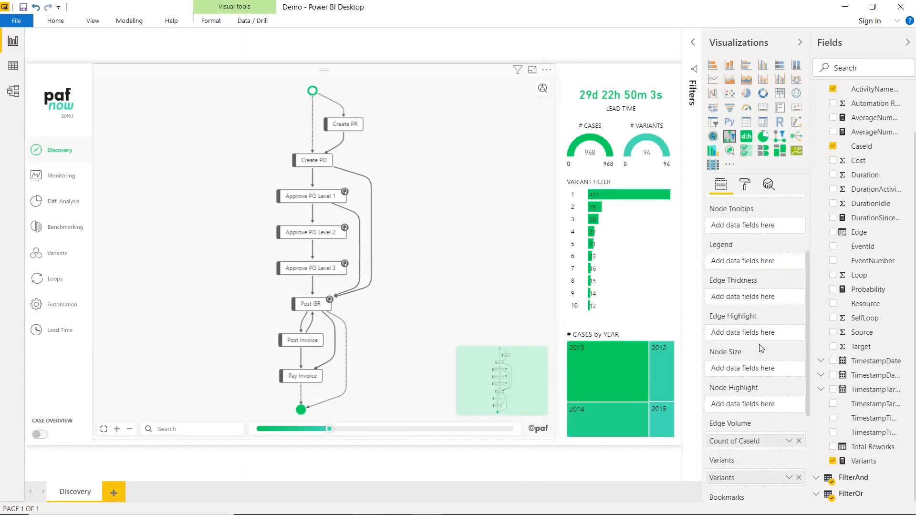
Step: Add Total Reworks to the visual's Node Size and Automation Rate to its Node Highlight
{"action": "scroll", "coordinate": [759, 346], "scroll_direction": "down", "scroll_amount": 1}
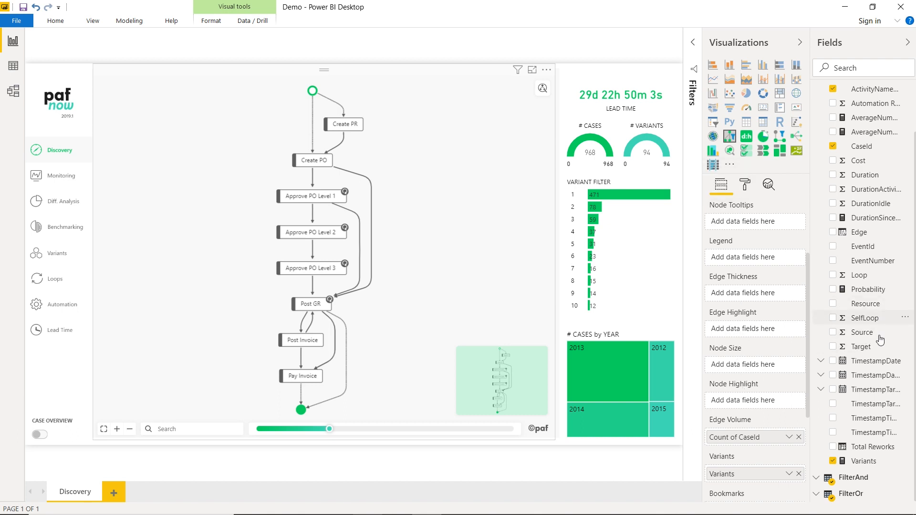
{"action": "left_click_drag", "start_coordinate": [867, 453], "coordinate": [744, 363]}
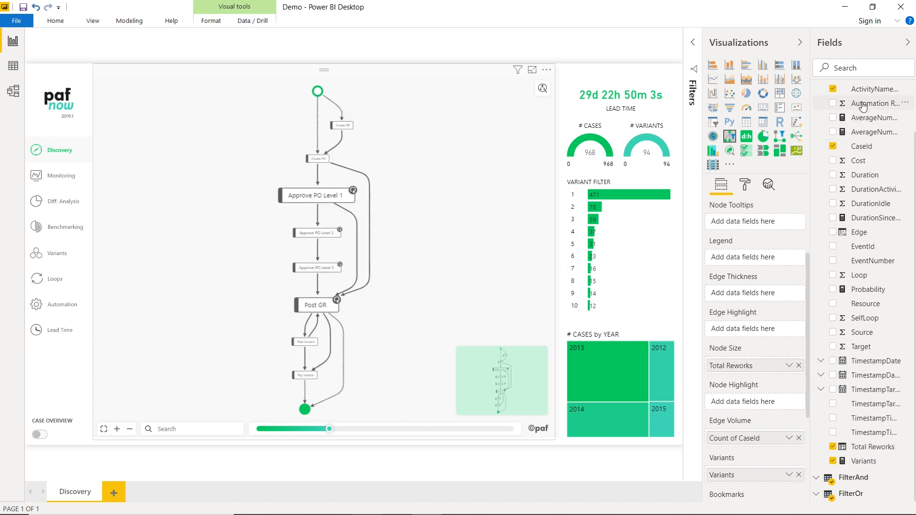
{"action": "left_click_drag", "start_coordinate": [864, 106], "coordinate": [750, 401]}
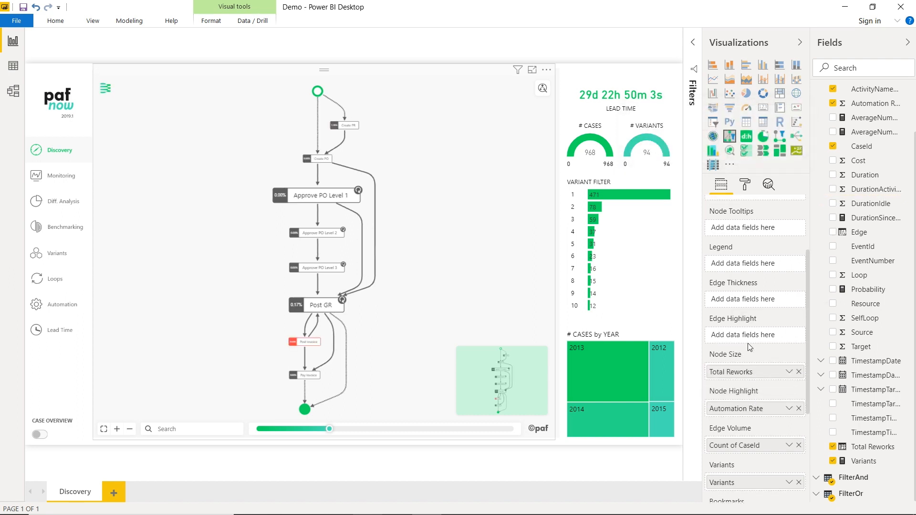
Step: Add Resource as a count and Total Reworks to the visual's Node Tooltips
{"action": "scroll", "coordinate": [749, 342], "scroll_direction": "up", "scroll_amount": 1}
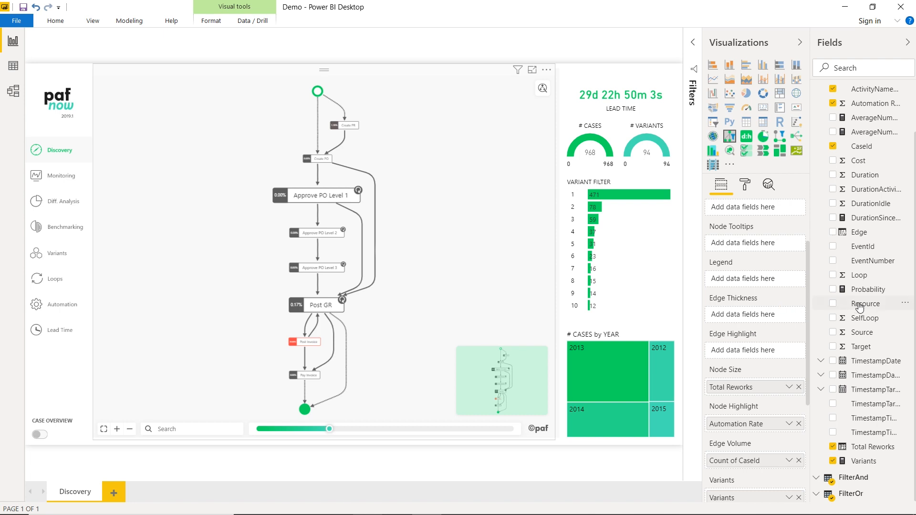
{"action": "mouse_move", "coordinate": [859, 307]}
{"action": "left_click_drag", "start_coordinate": [859, 307], "coordinate": [790, 252]}
{"action": "left_click", "coordinate": [789, 244]}
{"action": "left_click", "coordinate": [801, 336]}
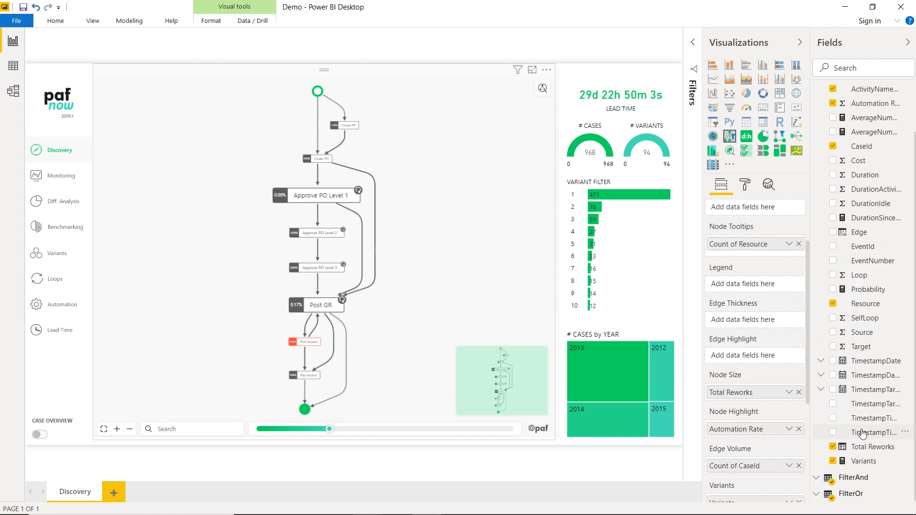
{"action": "left_click_drag", "start_coordinate": [859, 448], "coordinate": [761, 256]}
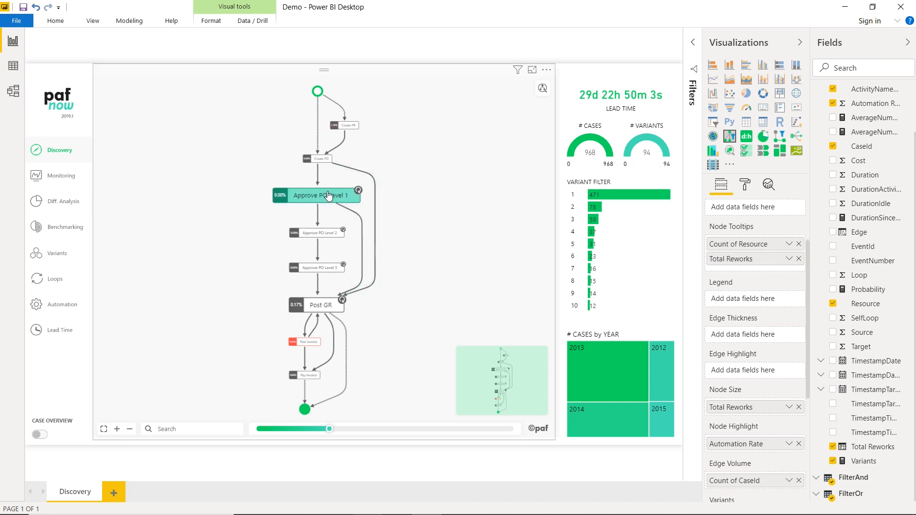
Step: Inspect the tooltip details of the Post GR and Post Invoice nodes
{"action": "mouse_move", "coordinate": [322, 310]}
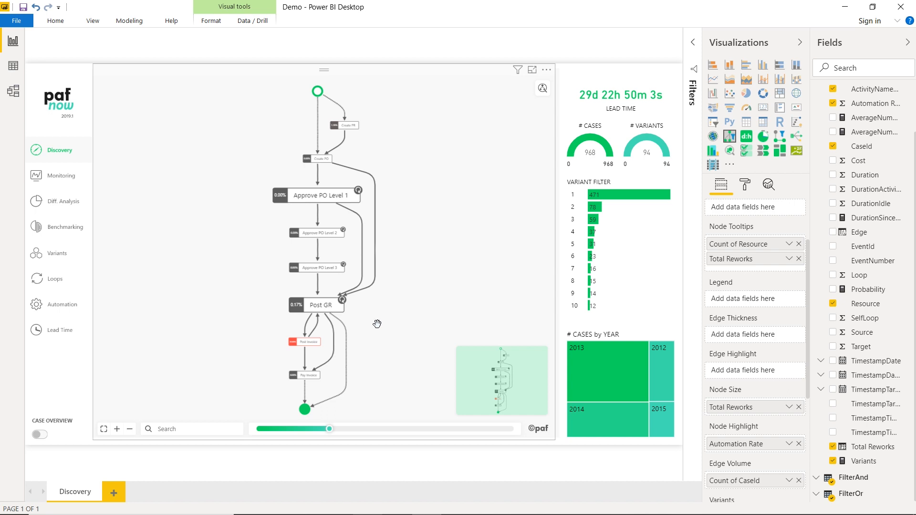
{"action": "scroll", "coordinate": [377, 323], "scroll_direction": "up", "scroll_amount": 5}
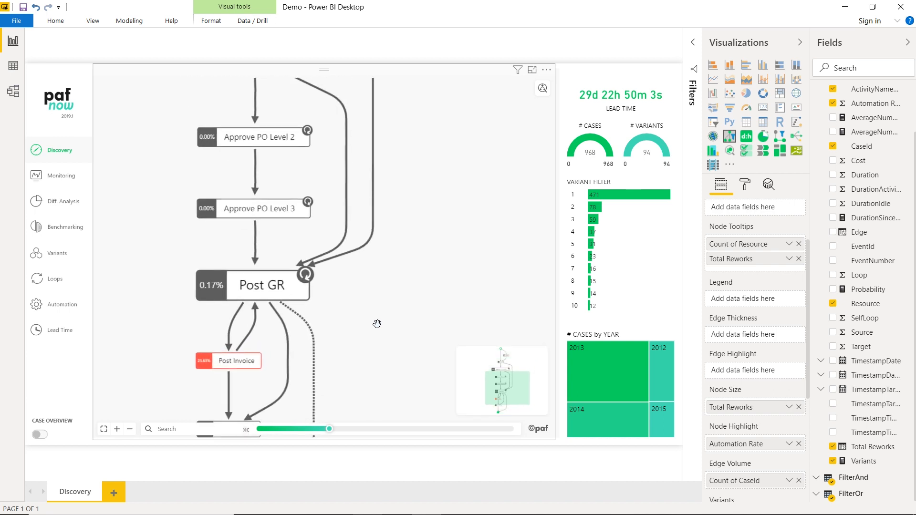
{"action": "left_click", "coordinate": [243, 371]}
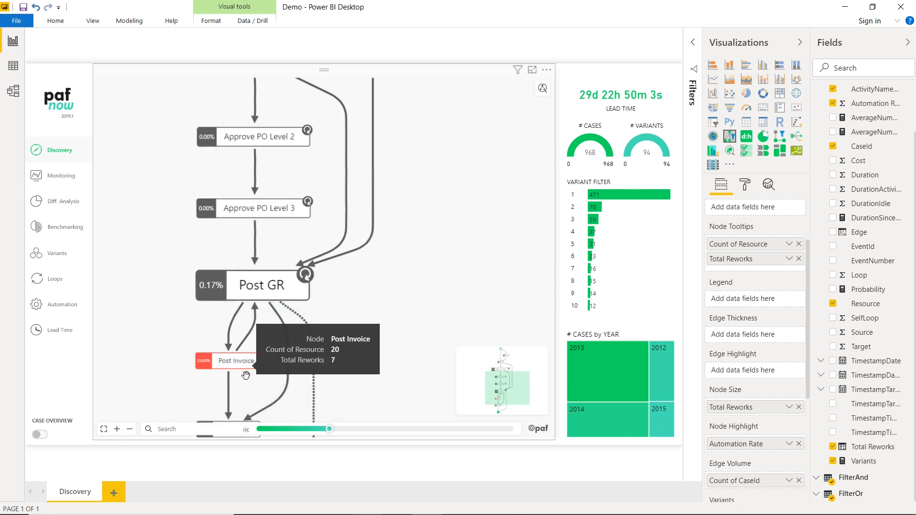
Step: Set the nodes' highlight colour to the green theme colour
{"action": "left_click", "coordinate": [743, 187]}
{"action": "left_click", "coordinate": [747, 256]}
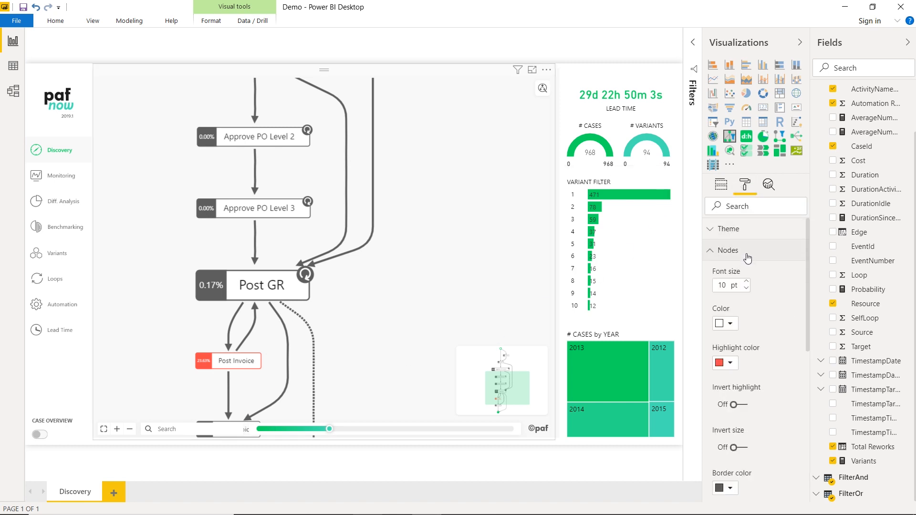
{"action": "left_click", "coordinate": [729, 364]}
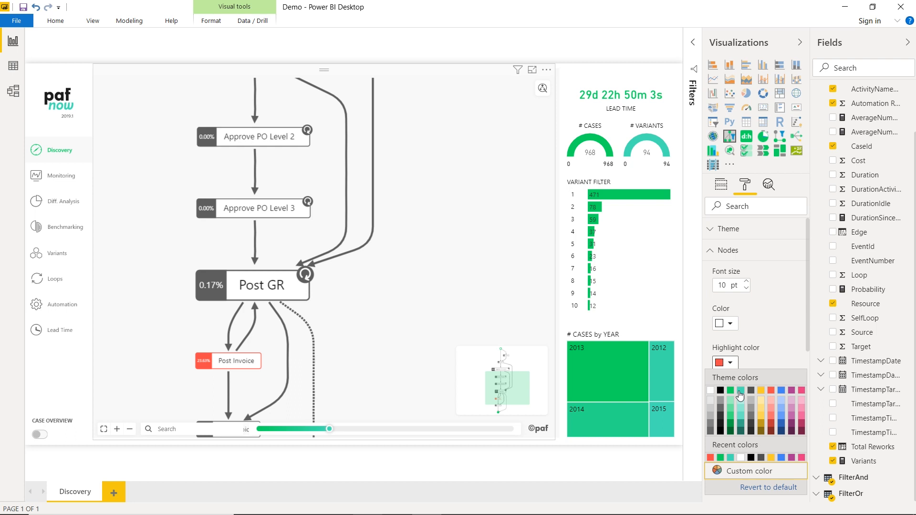
{"action": "left_click", "coordinate": [730, 390]}
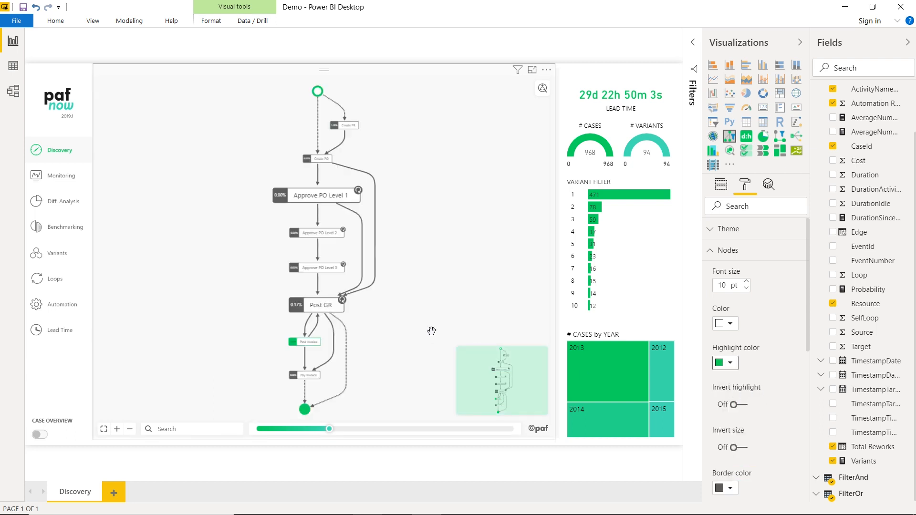
Step: Examine the highlighted Post Invoice node and the tooltip of Post GR, then fit the whole process graph in view
{"action": "scroll", "coordinate": [431, 330], "scroll_direction": "up", "scroll_amount": 5}
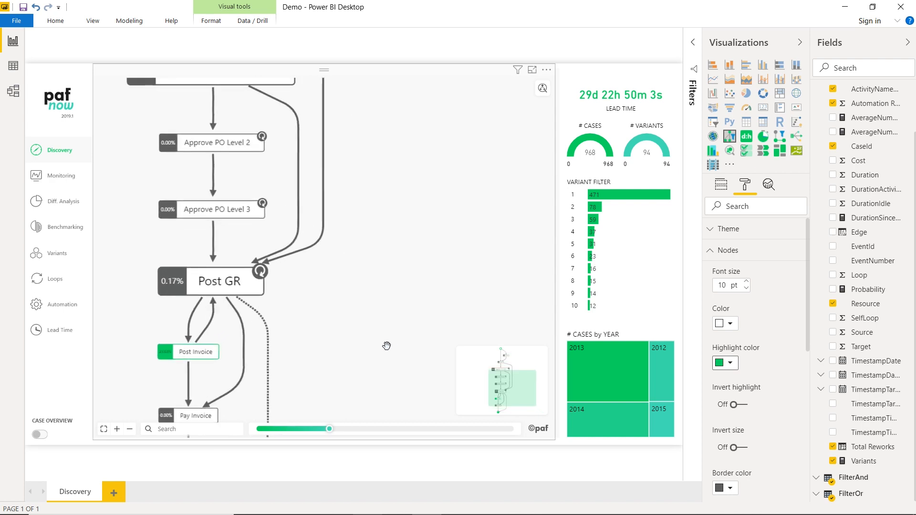
{"action": "left_click_drag", "start_coordinate": [376, 347], "coordinate": [498, 322]}
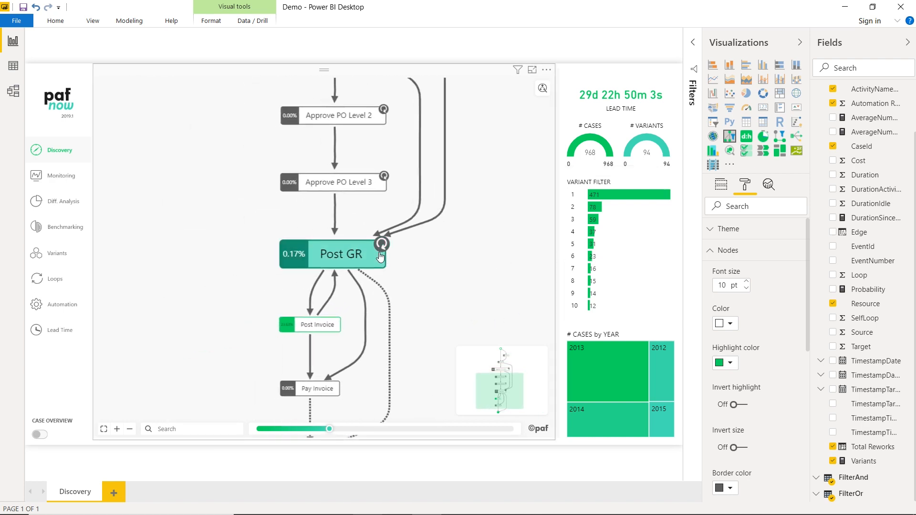
{"action": "mouse_move", "coordinate": [380, 256]}
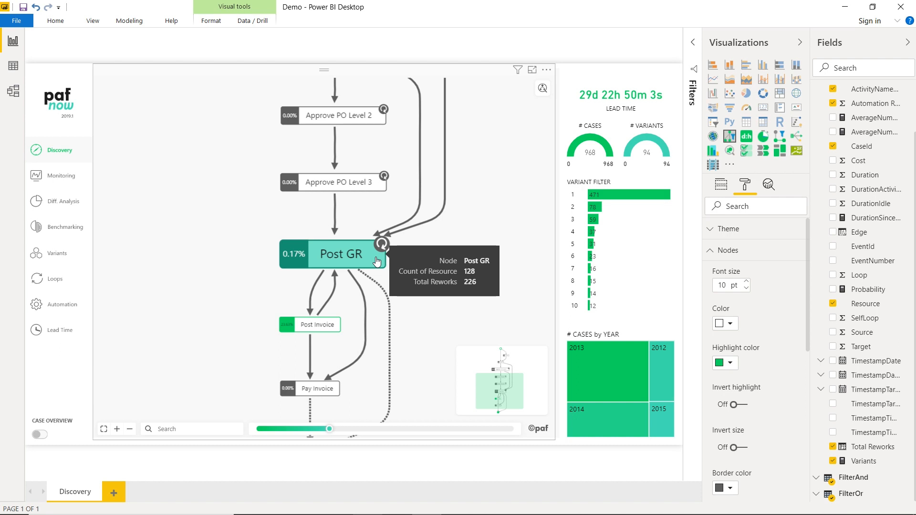
{"action": "left_click", "coordinate": [103, 429]}
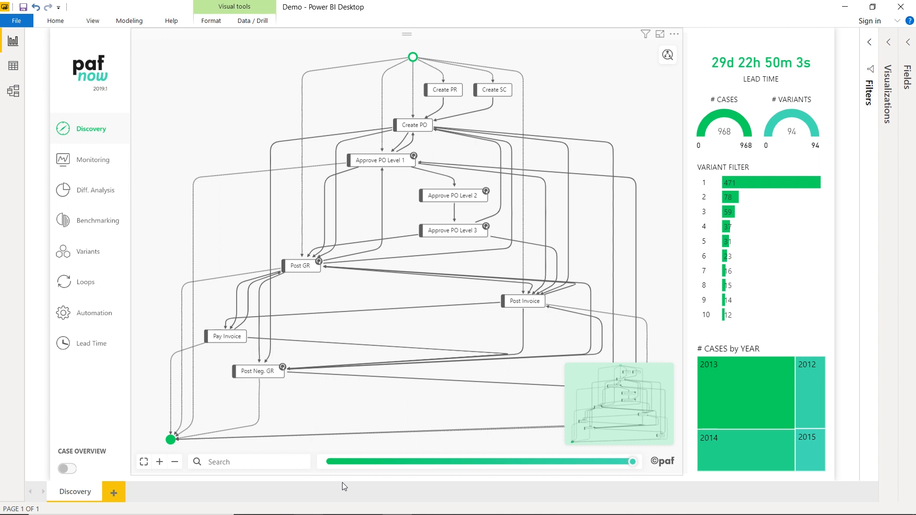
Step: Search the process graph for "Approval" activities and clear the search after examining the matching nodes
{"action": "left_click", "coordinate": [260, 460]}
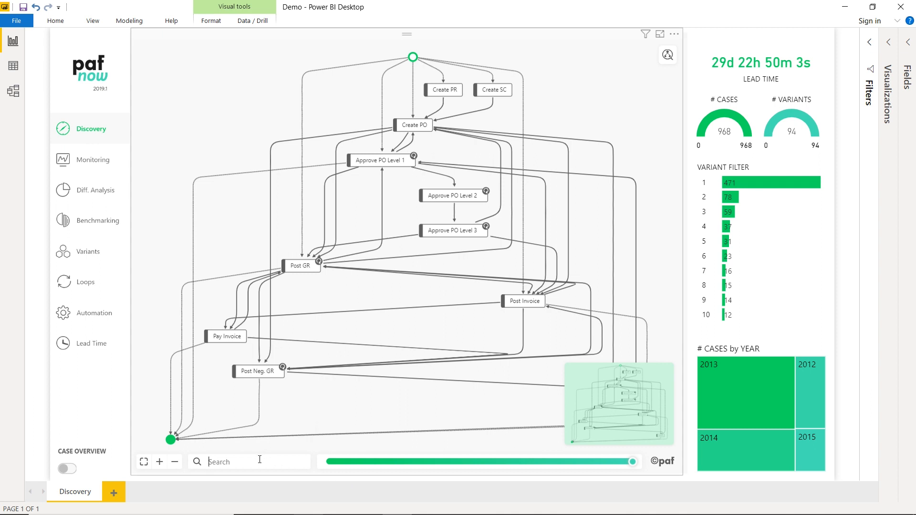
{"action": "type", "text": "Approval"}
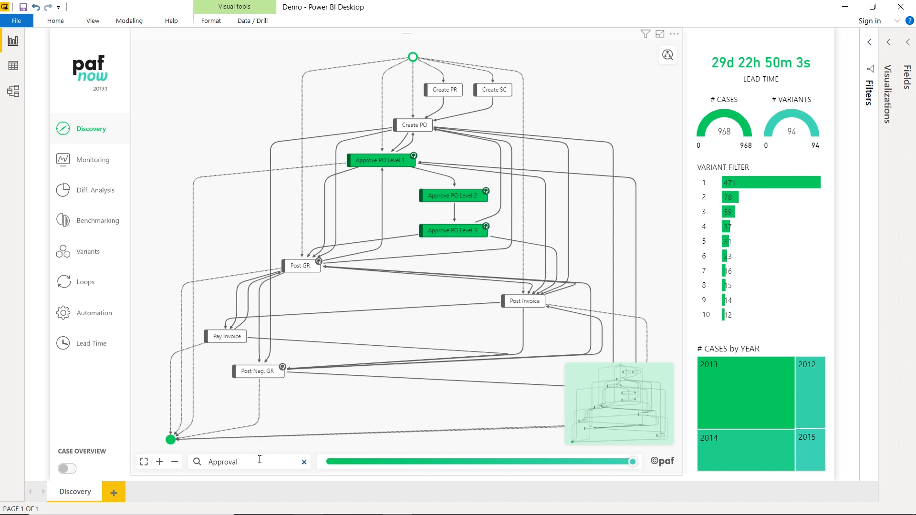
{"action": "key", "text": "Return"}
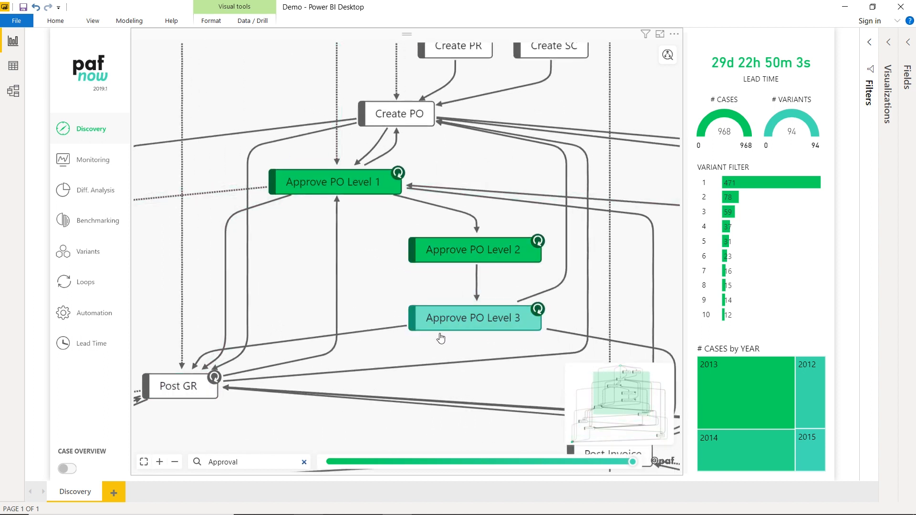
{"action": "left_click", "coordinate": [303, 462]}
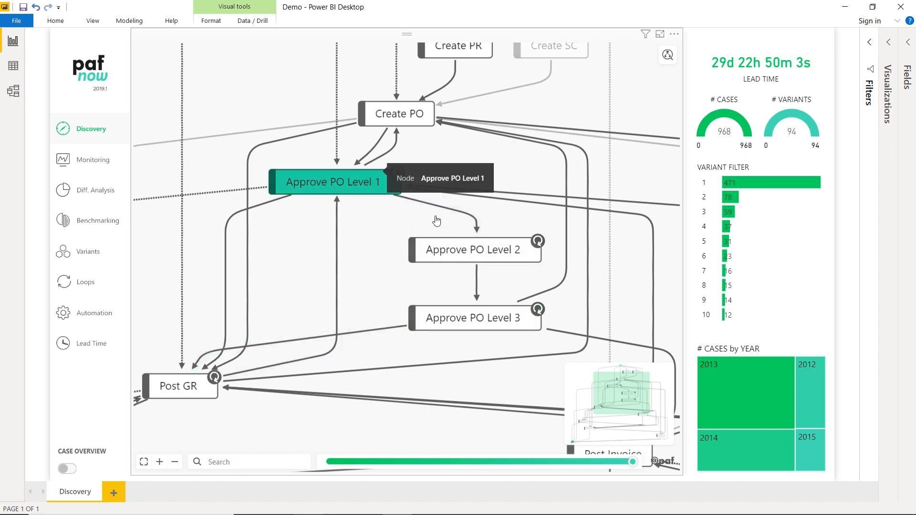
Step: Filter the process to include any of Approve PO Level 1, 2 and 3, and refresh the graph layout
{"action": "left_click", "coordinate": [470, 321]}
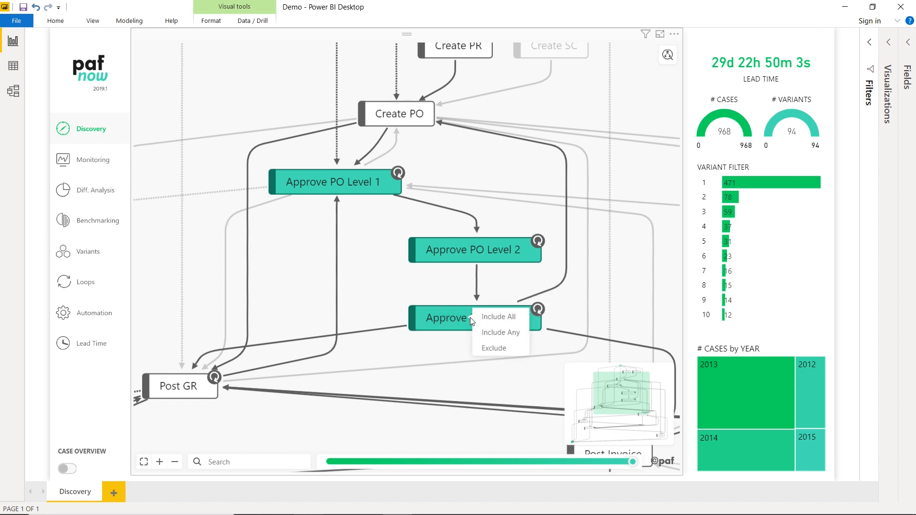
{"action": "left_click", "coordinate": [493, 335]}
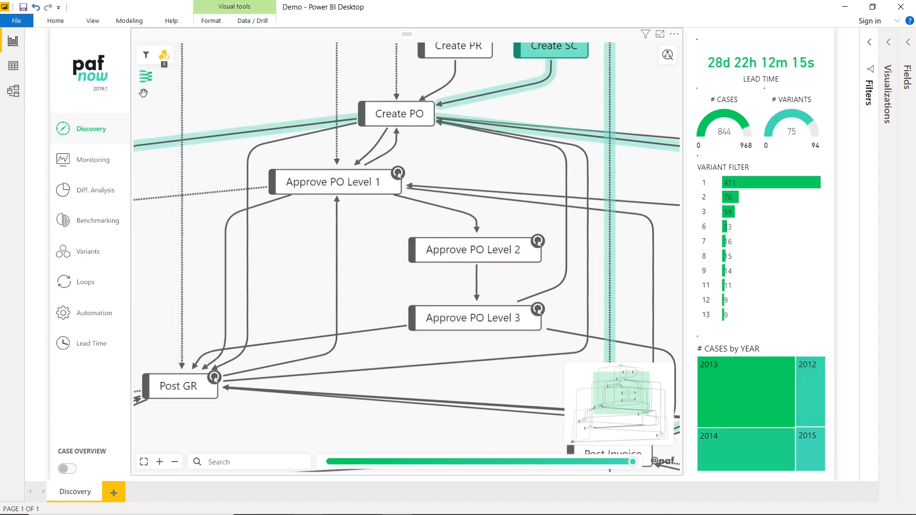
{"action": "left_click", "coordinate": [146, 78]}
{"action": "mouse_move", "coordinate": [164, 59]}
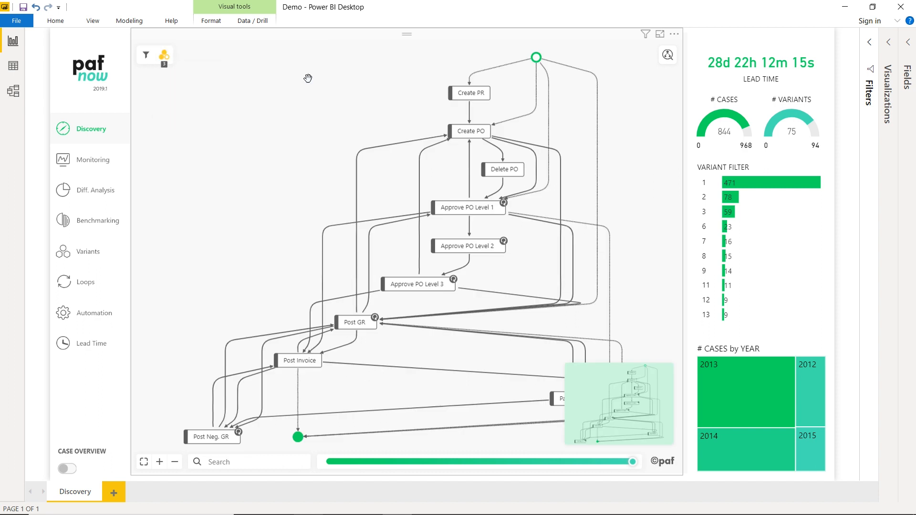
{"action": "mouse_move", "coordinate": [645, 37]}
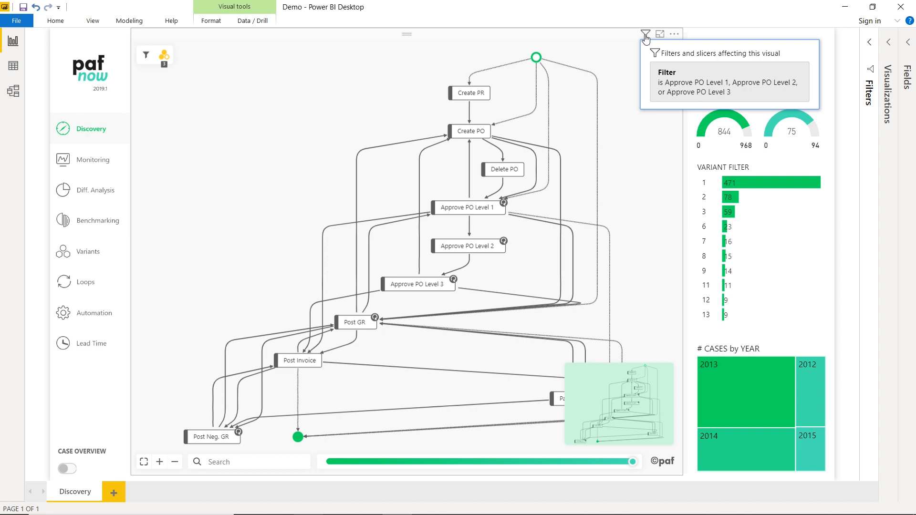
Step: Show the Case Overview table, look through the cases' lead times and step counts, and hide it again
{"action": "left_click", "coordinate": [67, 471]}
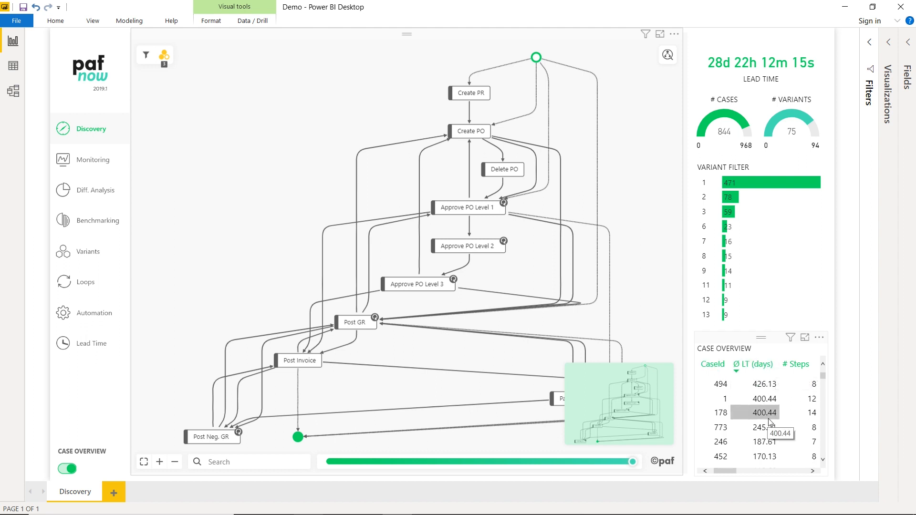
{"action": "scroll", "coordinate": [769, 422], "scroll_direction": "down", "scroll_amount": 5}
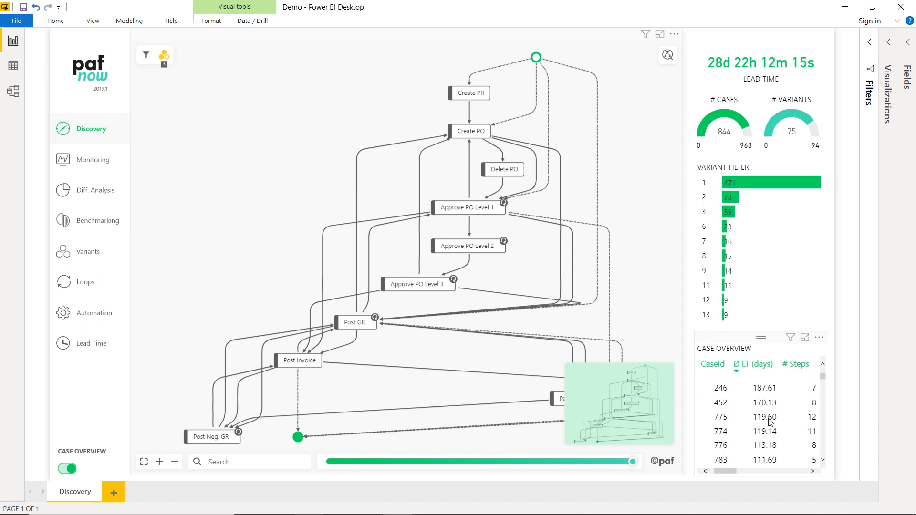
{"action": "left_click", "coordinate": [64, 469]}
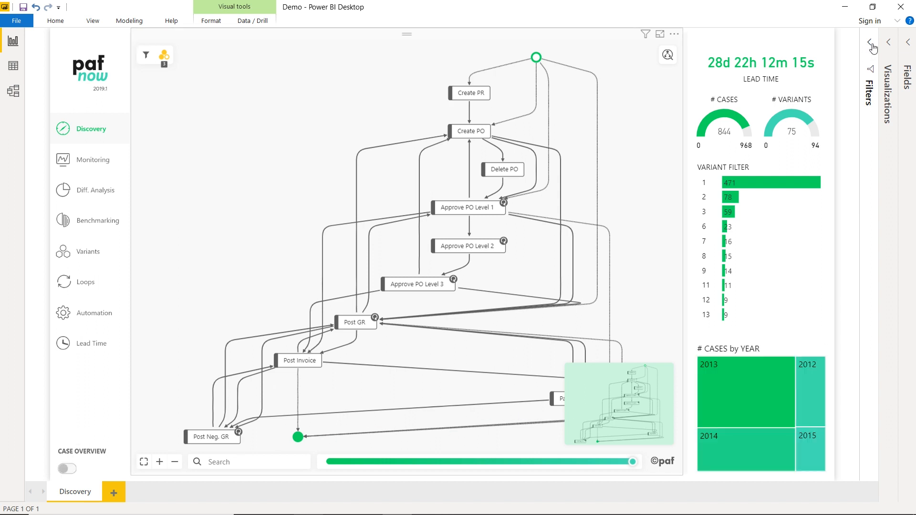
Step: Check the fields assigned to the visual's Bookmarks and find their source tables by searching the data fields for "Filter"
{"action": "left_click", "coordinate": [888, 42]}
{"action": "scroll", "coordinate": [854, 379], "scroll_direction": "down", "scroll_amount": 5}
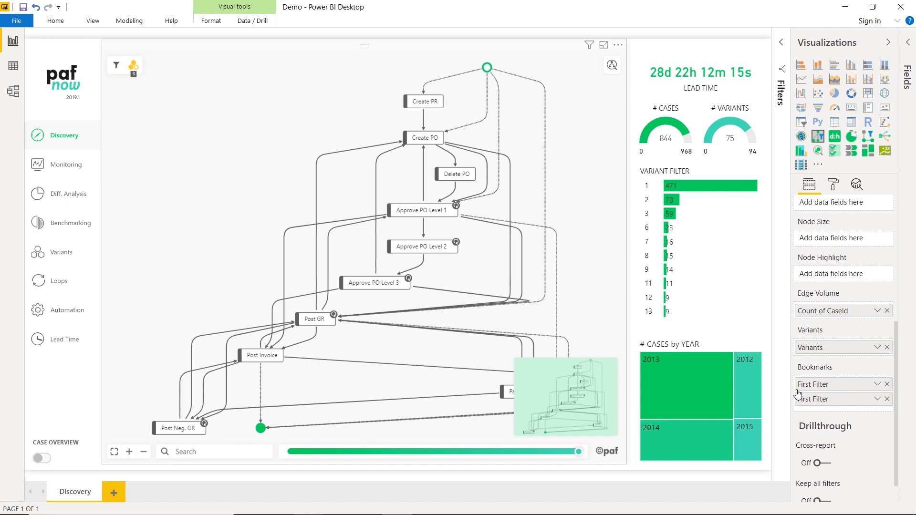
{"action": "left_click", "coordinate": [907, 71]}
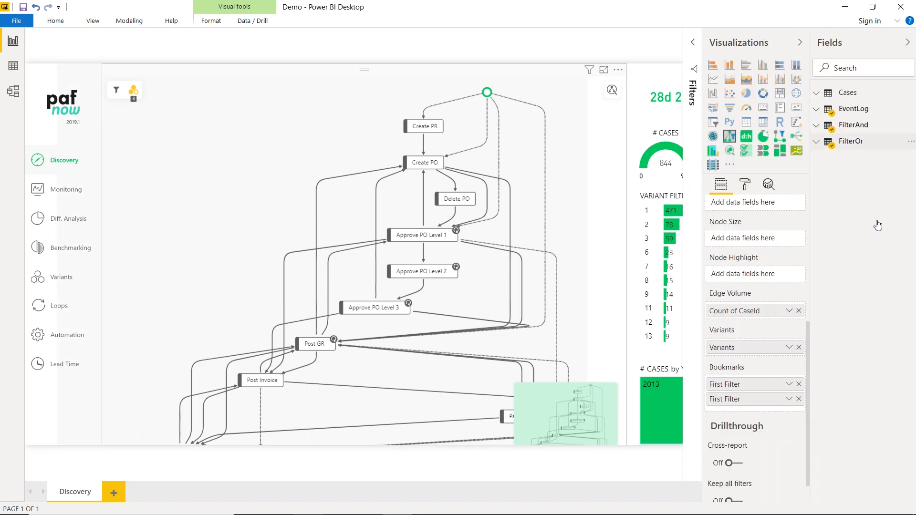
{"action": "left_click", "coordinate": [854, 70]}
{"action": "type", "text": "Filter"}
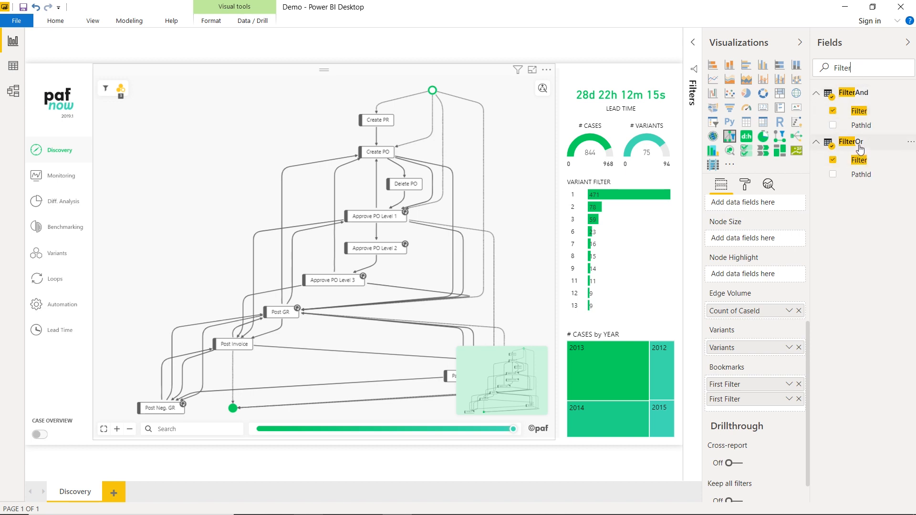
{"action": "left_click", "coordinate": [834, 35]}
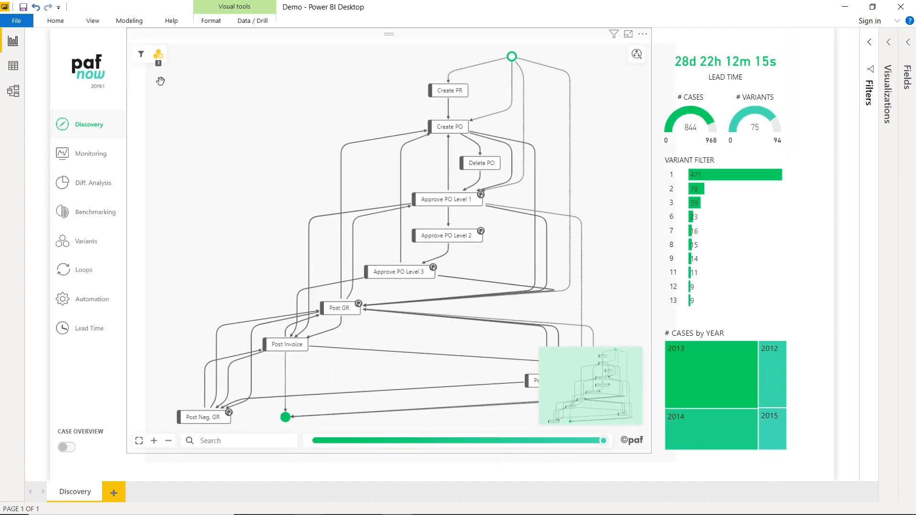
Step: Remove the filter on Approve PO Level 1, 2 and 3 from the process graph
{"action": "left_click", "coordinate": [164, 54]}
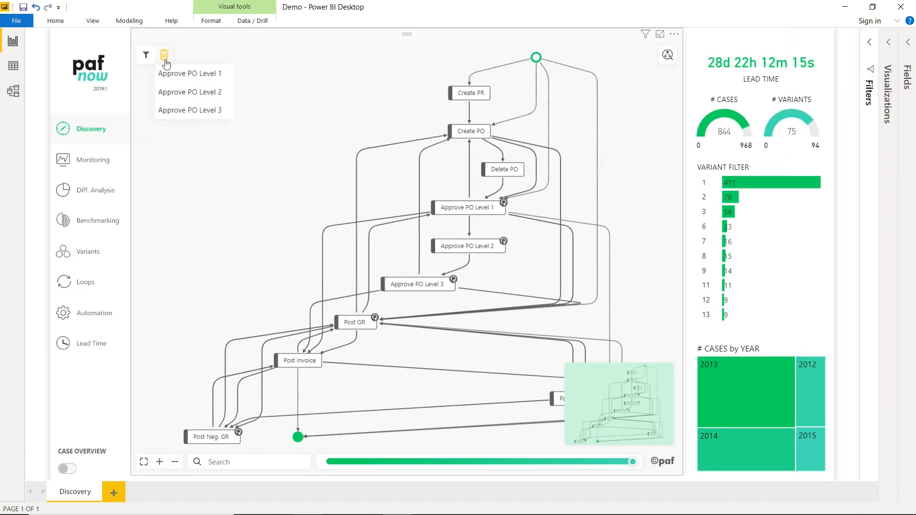
{"action": "left_click", "coordinate": [164, 55]}
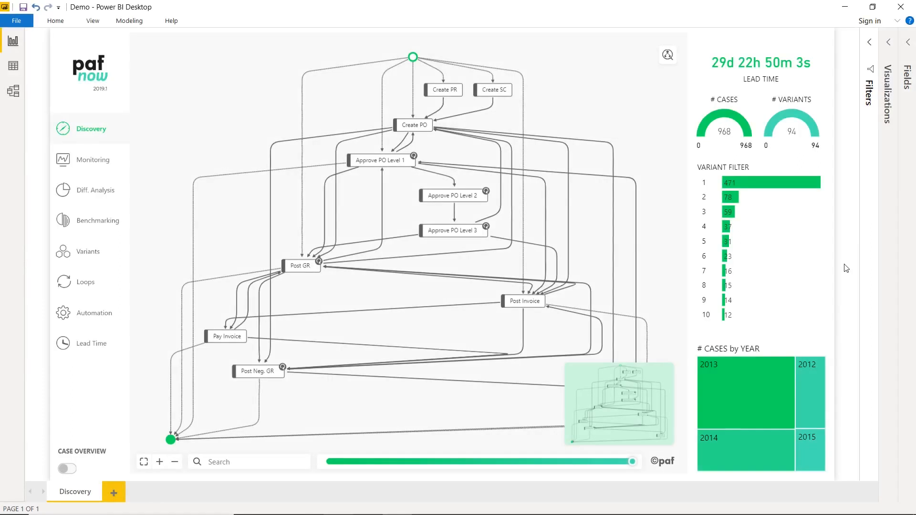
Step: Search the data fields for "Fiscal" and assign Fiscal Year from the Cases table to the process visual's Legend
{"action": "left_click", "coordinate": [630, 74]}
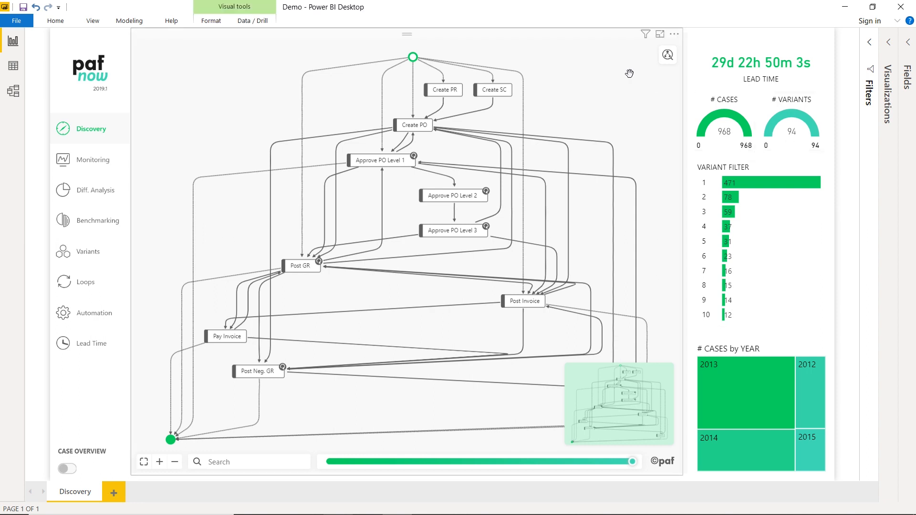
{"action": "left_click", "coordinate": [890, 43]}
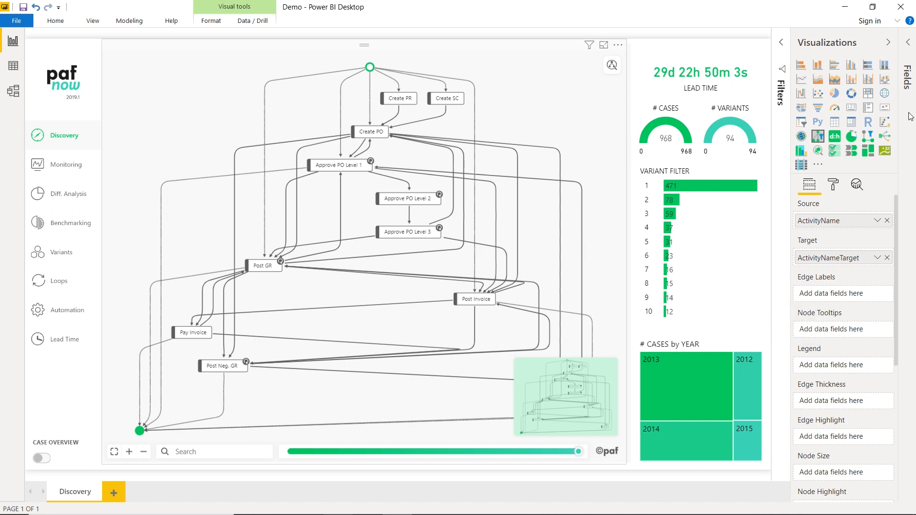
{"action": "left_click", "coordinate": [908, 78]}
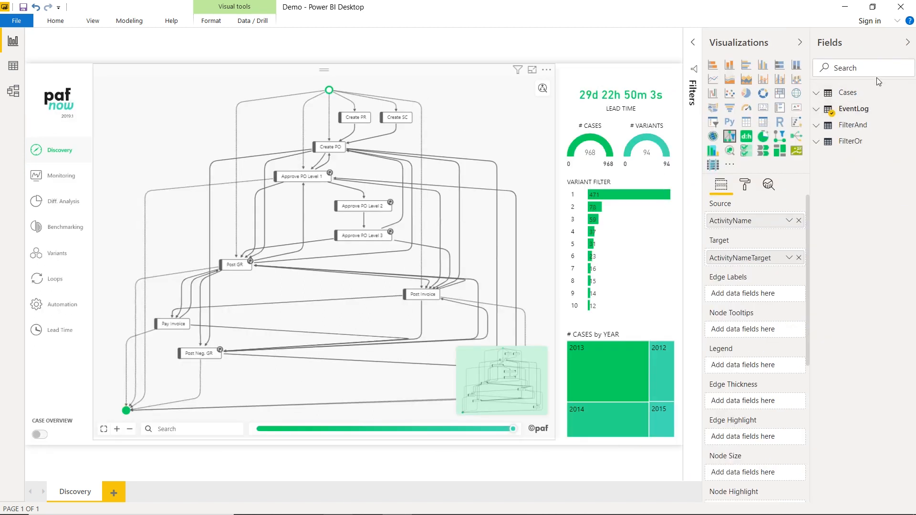
{"action": "type", "text": "Fiscal"}
{"action": "left_click_drag", "start_coordinate": [834, 230], "coordinate": [763, 365]}
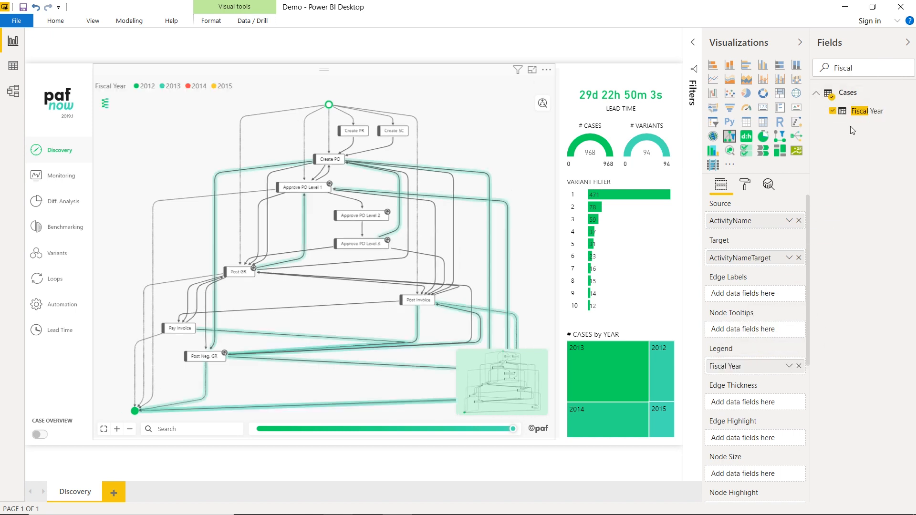
{"action": "left_click", "coordinate": [907, 42]}
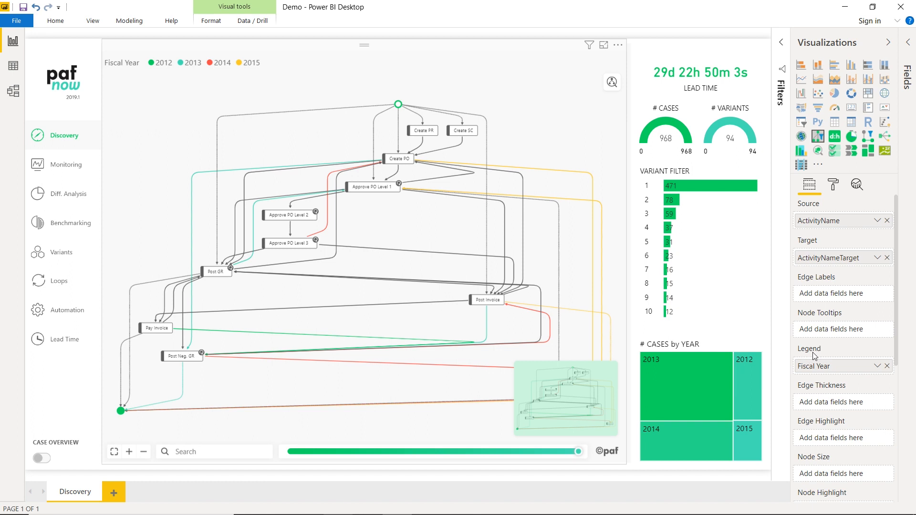
Step: Reduce the process graph's level of detail and set its multi graph layout to All in one
{"action": "left_click", "coordinate": [833, 191]}
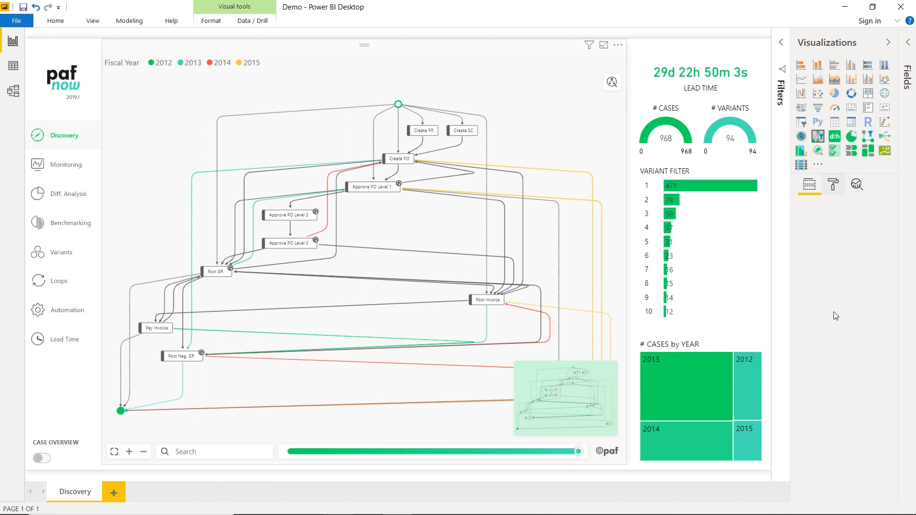
{"action": "left_click", "coordinate": [832, 362]}
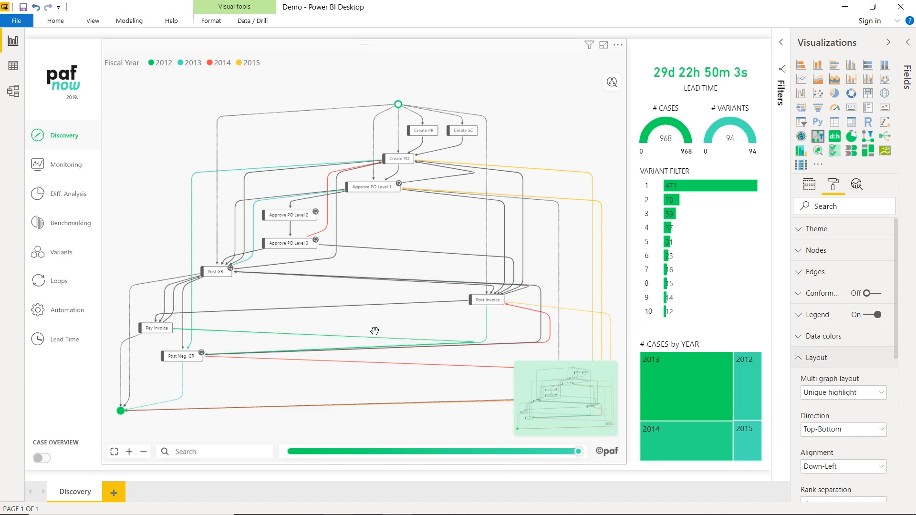
{"action": "mouse_move", "coordinate": [377, 345]}
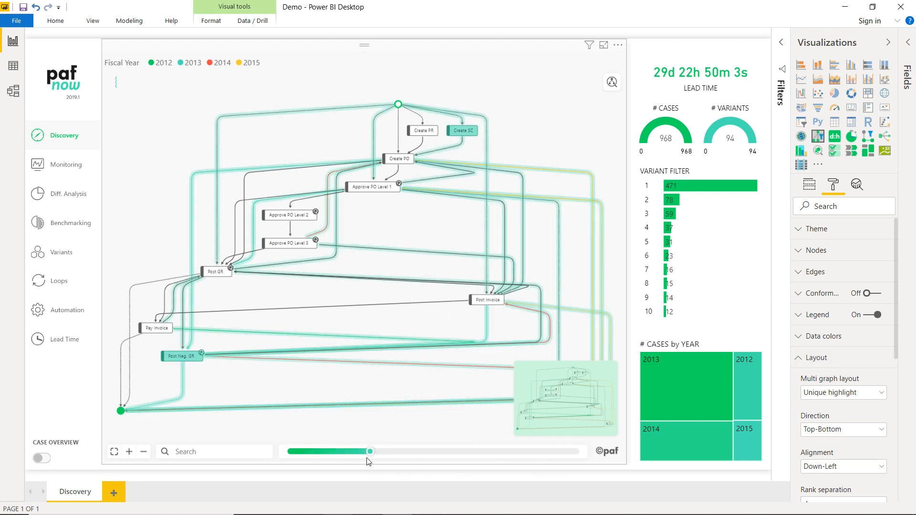
{"action": "left_click", "coordinate": [839, 392]}
{"action": "left_click", "coordinate": [835, 418]}
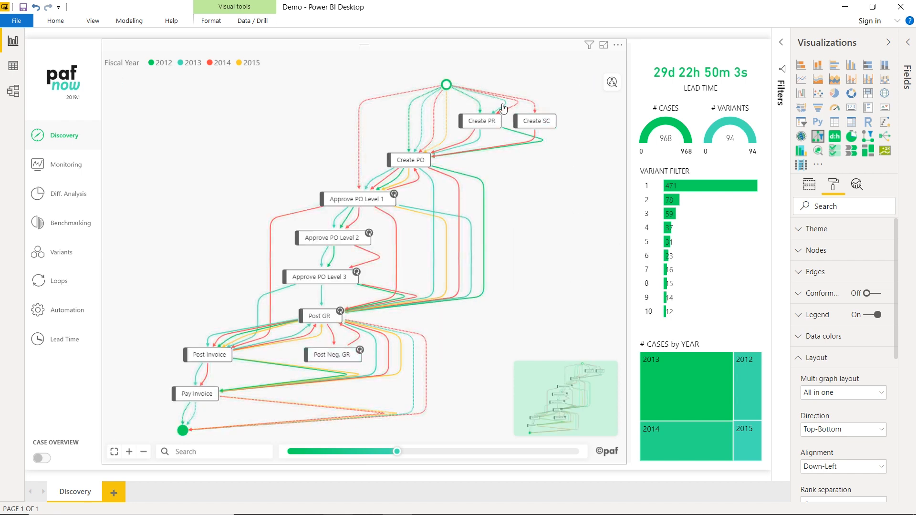
Step: Examine the tooltips of the coloured edges between the start node, Create PR, Create PO, the approval levels and Post GR for their fiscal years
{"action": "mouse_move", "coordinate": [505, 109]}
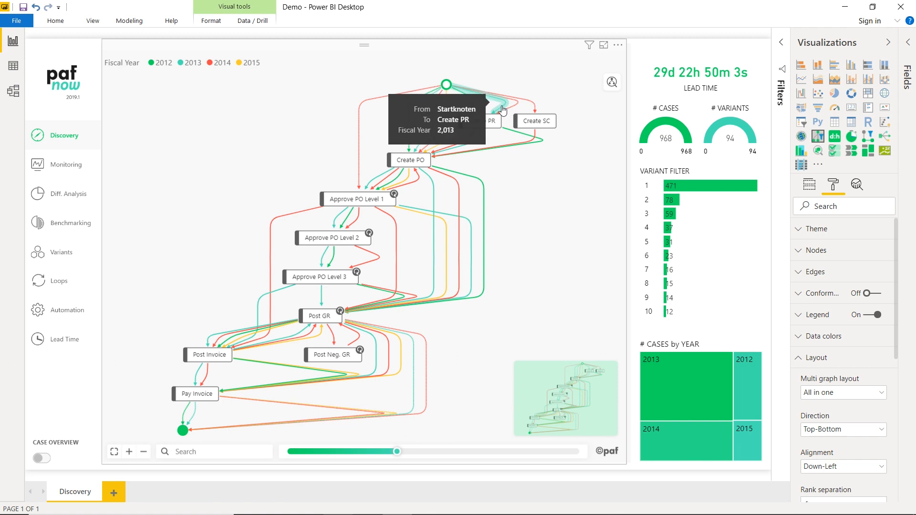
{"action": "mouse_move", "coordinate": [482, 138]}
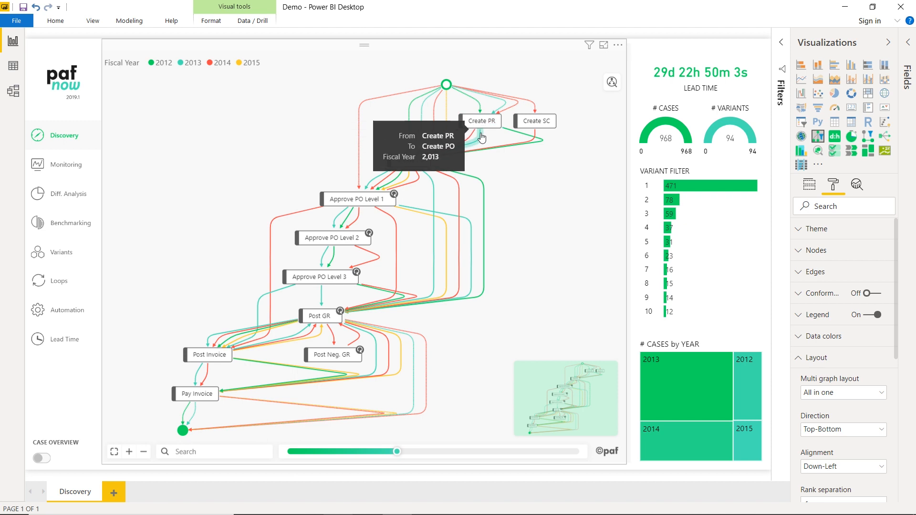
{"action": "mouse_move", "coordinate": [373, 182]}
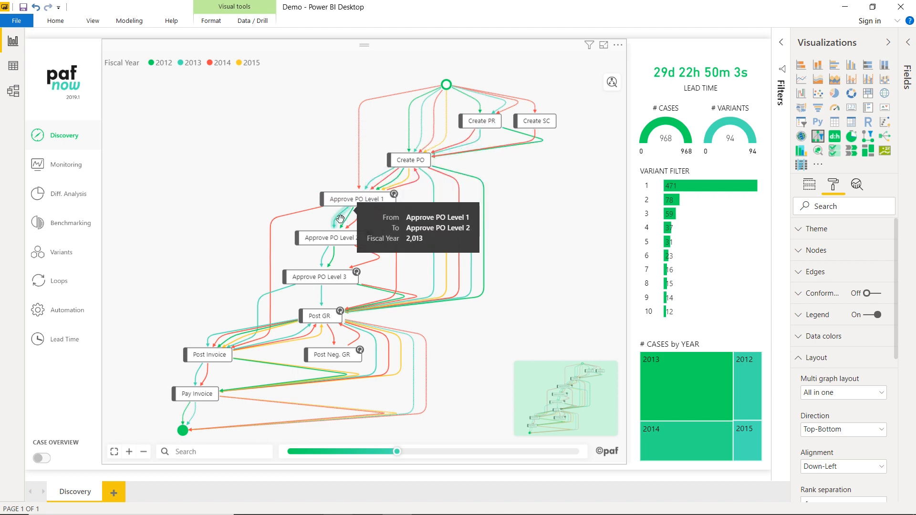
{"action": "mouse_move", "coordinate": [327, 257]}
{"action": "mouse_move", "coordinate": [323, 299]}
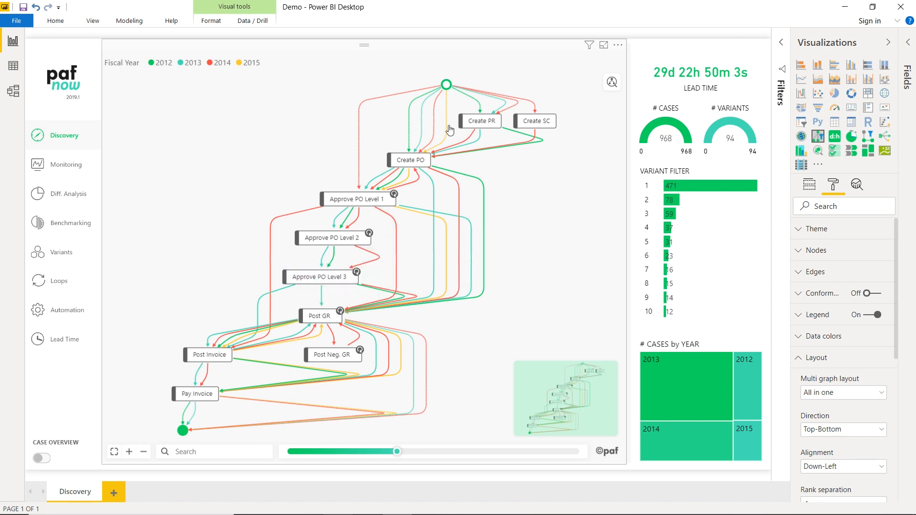
{"action": "mouse_move", "coordinate": [448, 127]}
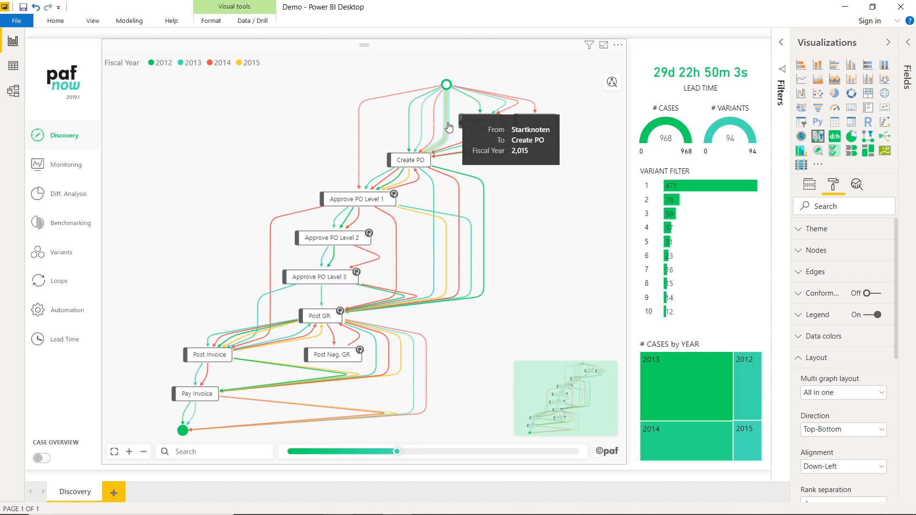
{"action": "mouse_move", "coordinate": [409, 178]}
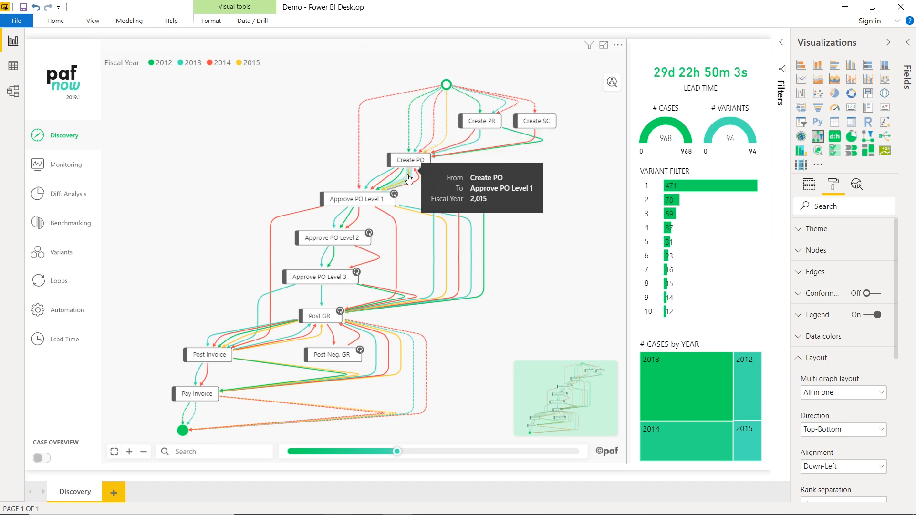
{"action": "mouse_move", "coordinate": [448, 264]}
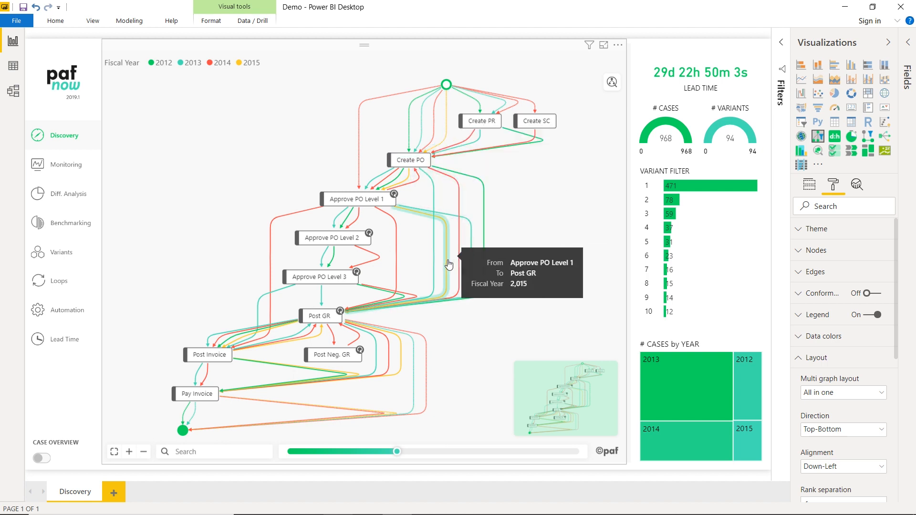
Step: Set the multi graph layout to Side by side and collapse the layout settings
{"action": "left_click", "coordinate": [854, 392]}
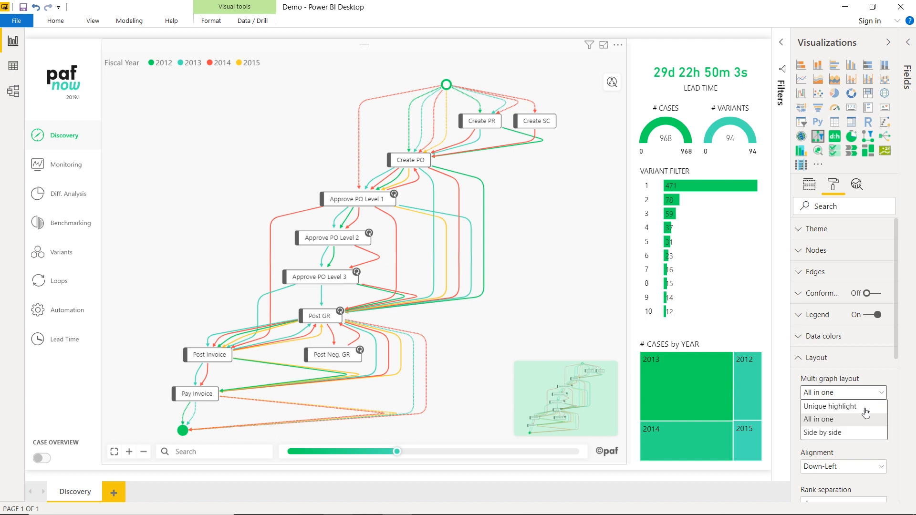
{"action": "left_click", "coordinate": [808, 432]}
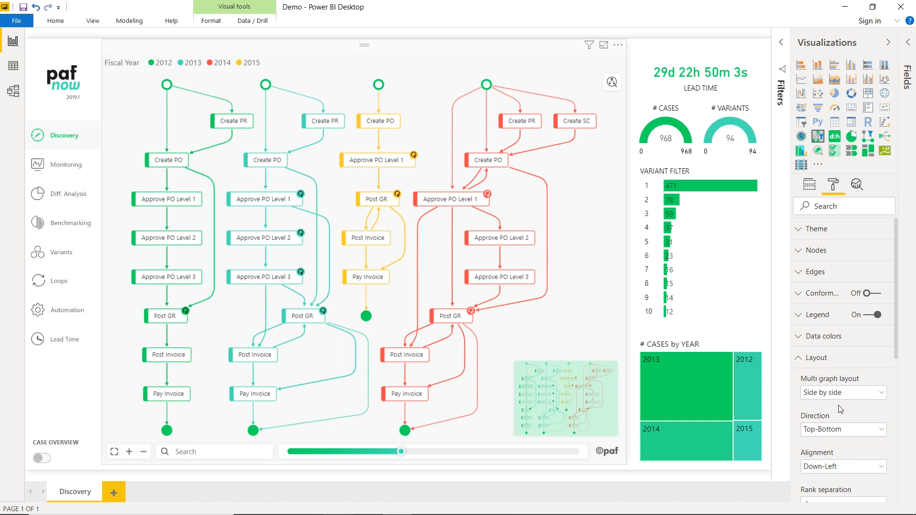
{"action": "left_click", "coordinate": [822, 367]}
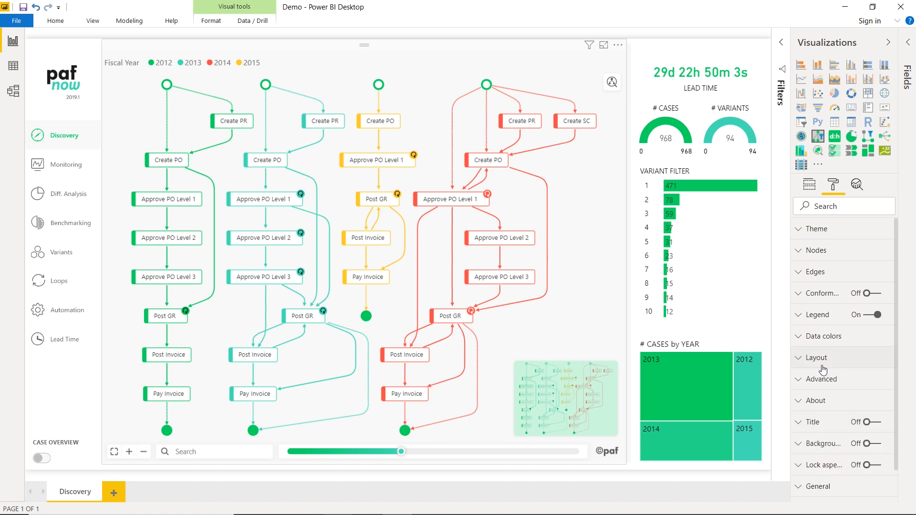
Step: Remove Fiscal Year from the process visual's Legend
{"action": "left_click", "coordinate": [808, 186]}
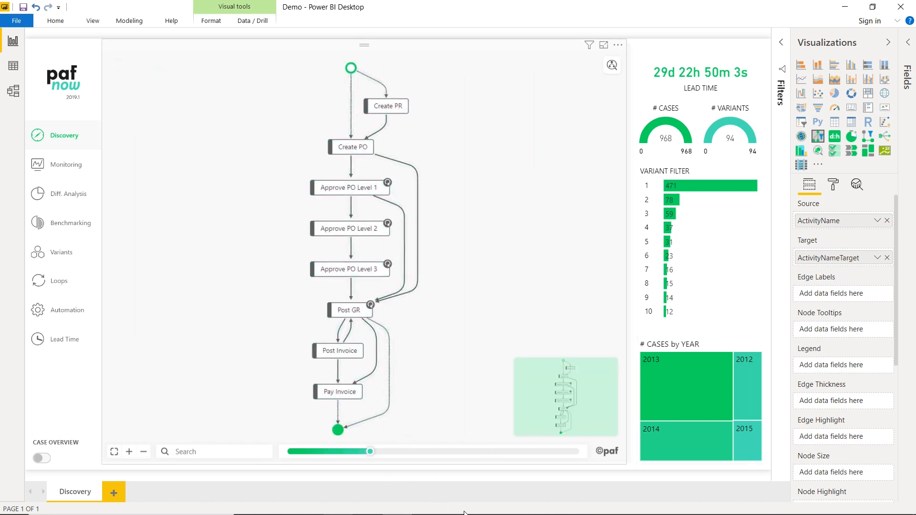
{"action": "left_click", "coordinate": [887, 42]}
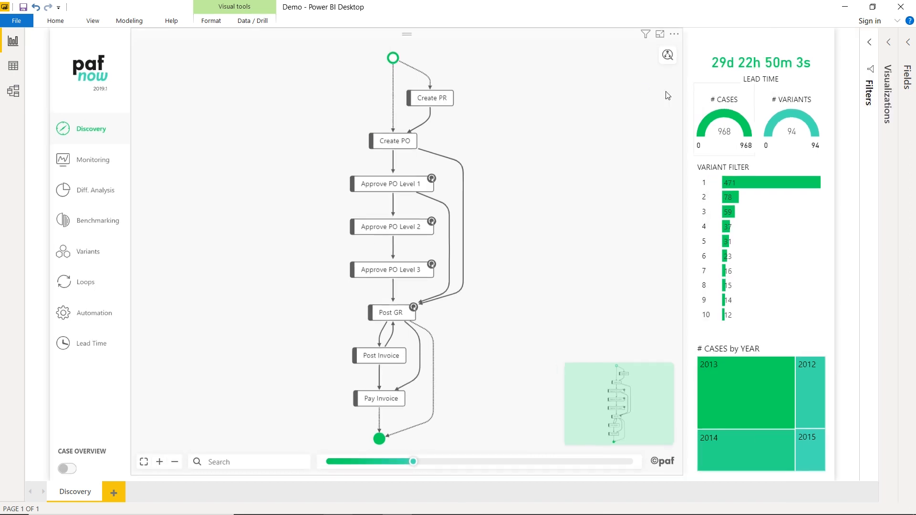
Step: Turn on conformance checking, filter the report to variant 1 and mark its path as conforming
{"action": "left_click", "coordinate": [668, 60]}
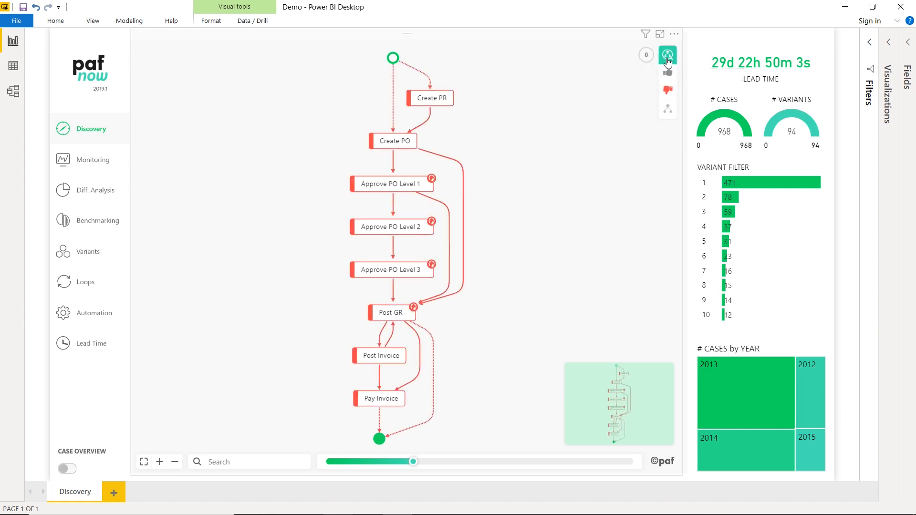
{"action": "left_click", "coordinate": [736, 183]}
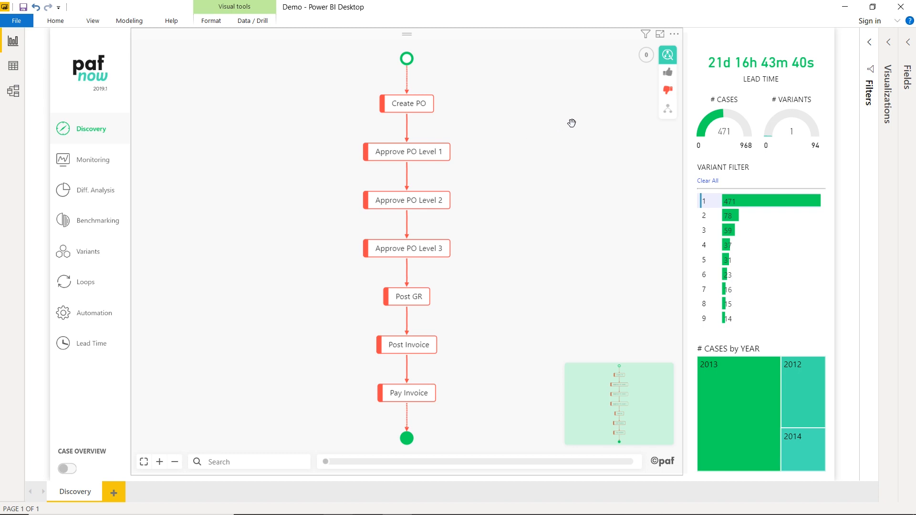
{"action": "left_click", "coordinate": [668, 73]}
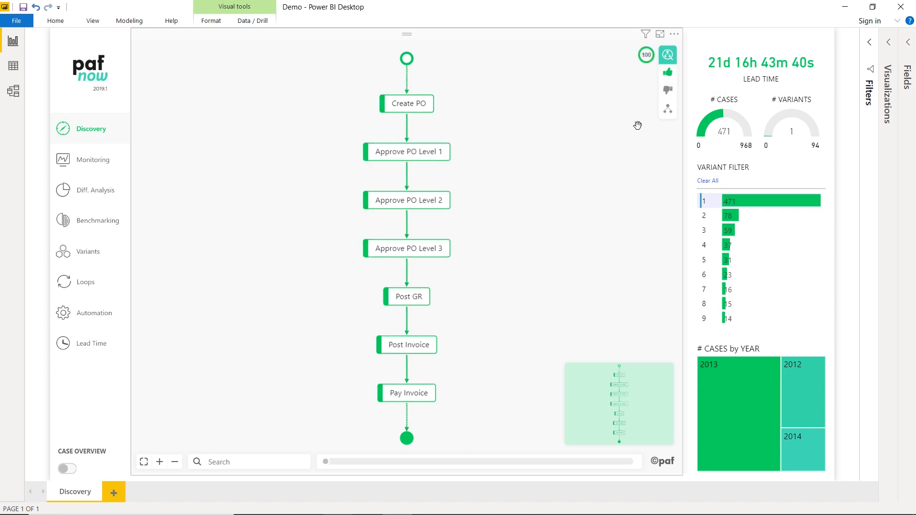
Step: Review the learned conformance model, and compare variant 3 against it, examining the edge from Approve PO Level 1 to Post GR
{"action": "left_click", "coordinate": [667, 110]}
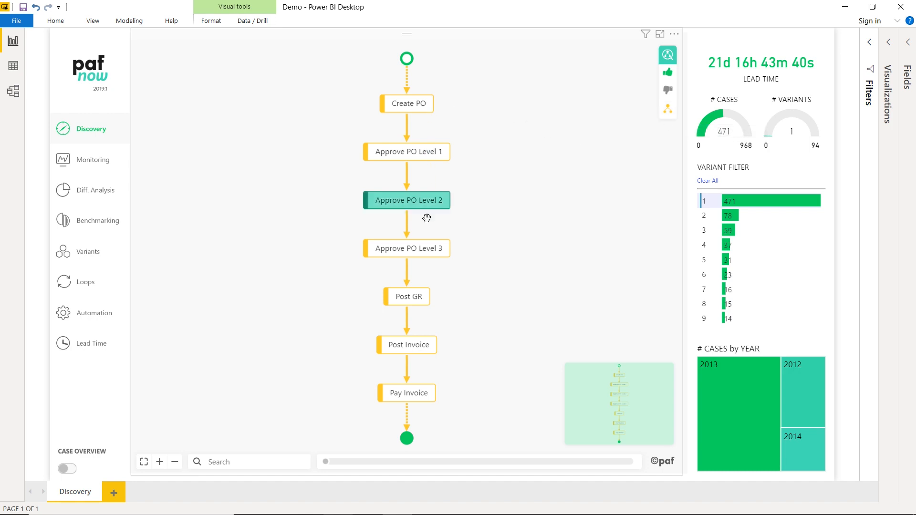
{"action": "left_click", "coordinate": [668, 114]}
{"action": "left_click", "coordinate": [706, 232]}
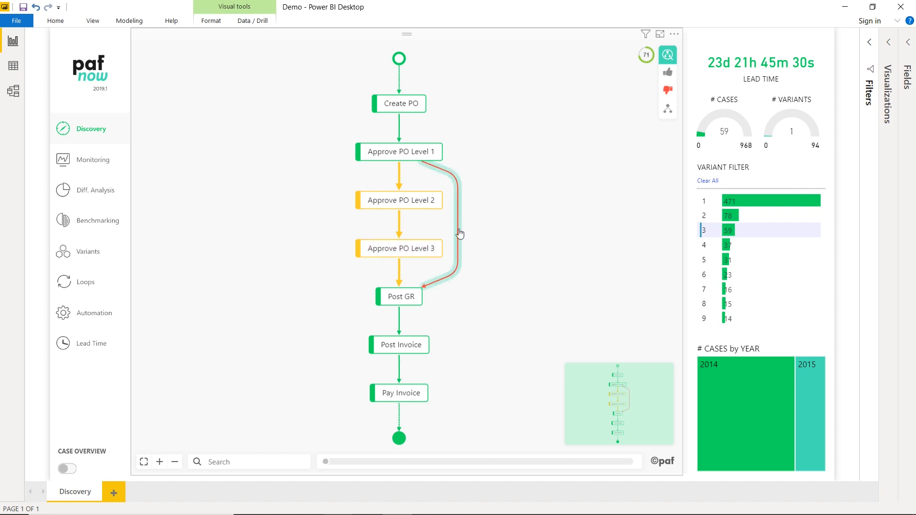
{"action": "mouse_move", "coordinate": [459, 234]}
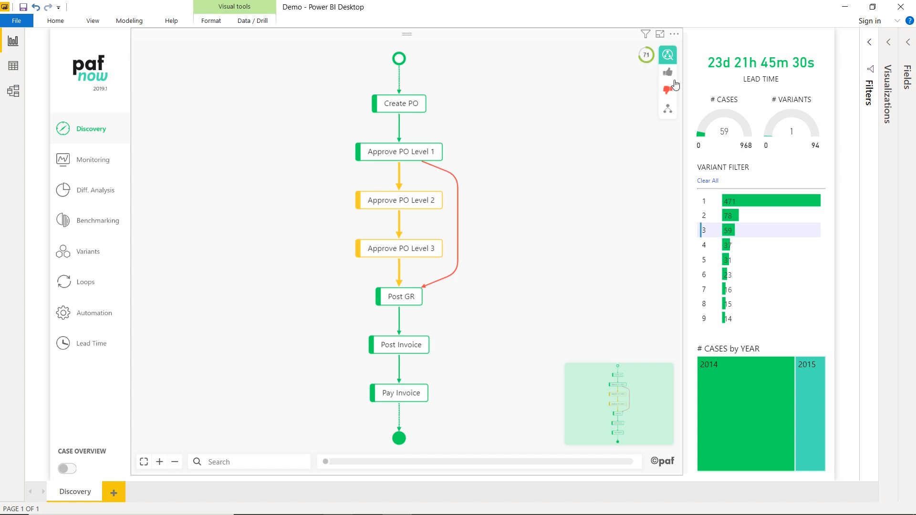
Step: Filter the report to variant 5 and mark its path as conforming
{"action": "left_click", "coordinate": [739, 261]}
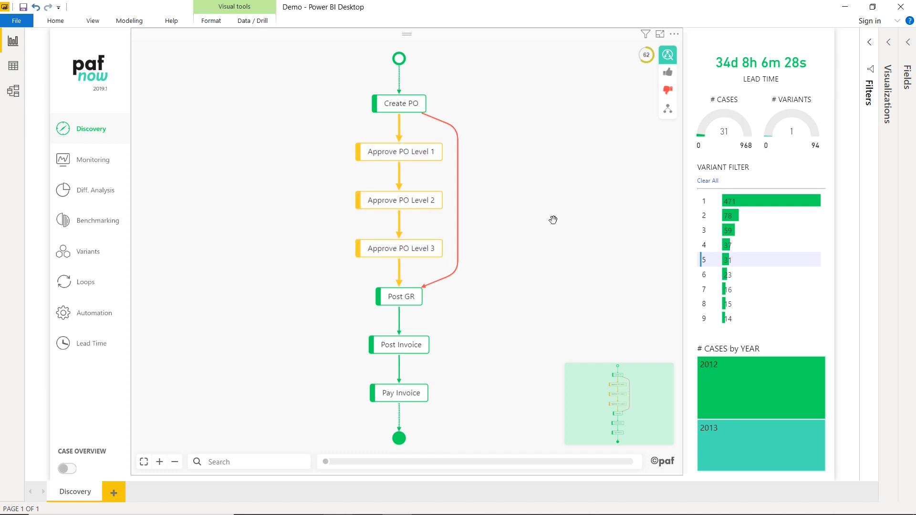
{"action": "left_click", "coordinate": [669, 74]}
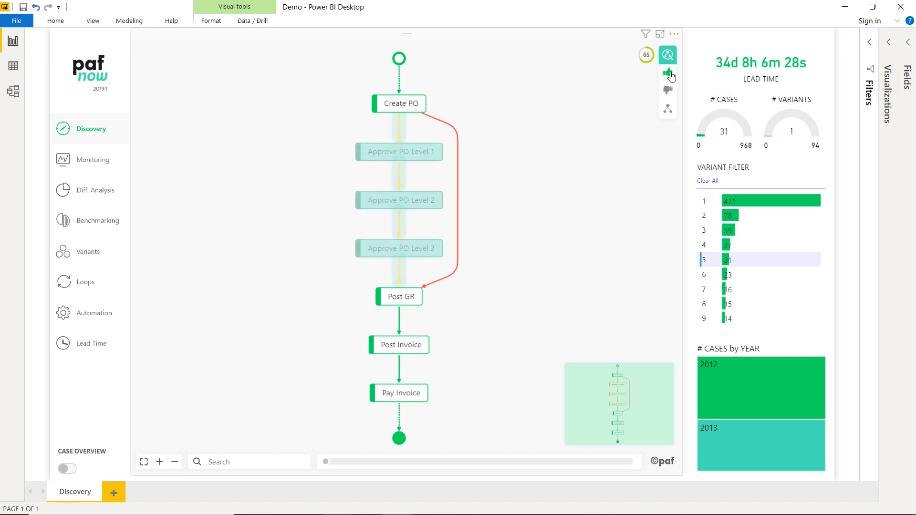
Step: Review the extended conformance model, and clear the variant filter and the learned conforming paths
{"action": "left_click", "coordinate": [670, 114]}
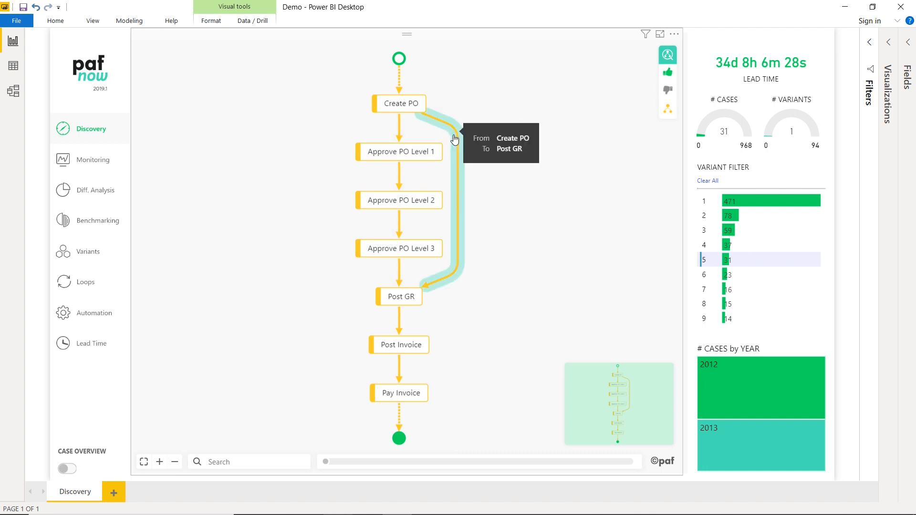
{"action": "left_click", "coordinate": [706, 183]}
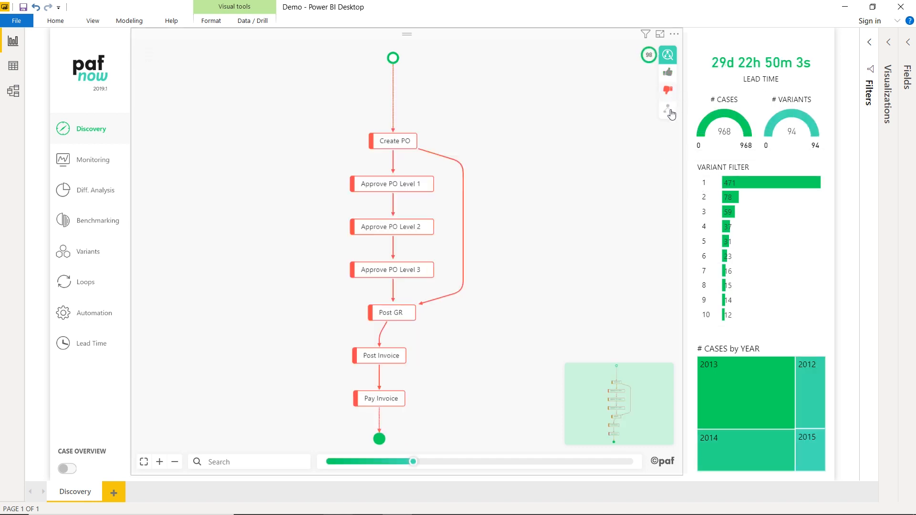
Step: Turn on auto-mode for the visual's conformance checking and raise the process graph's detail level to the maximum
{"action": "left_click", "coordinate": [889, 43]}
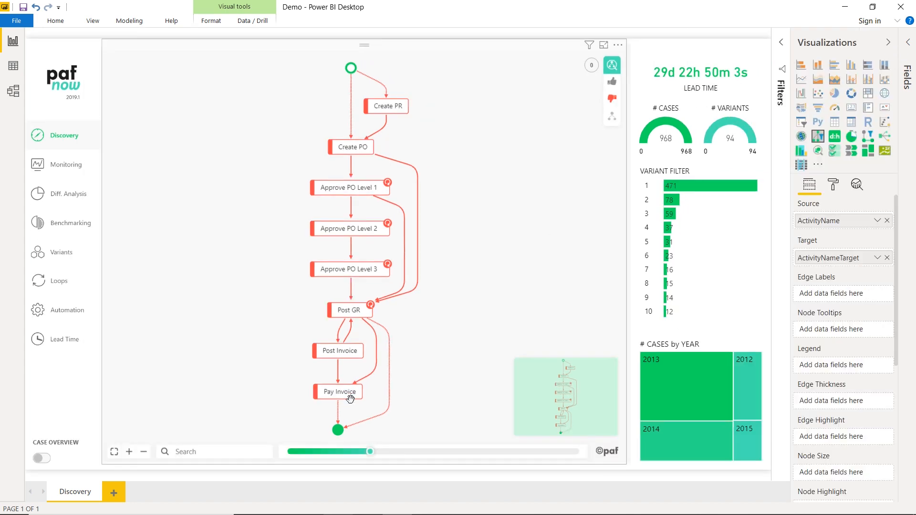
{"action": "left_click", "coordinate": [832, 186]}
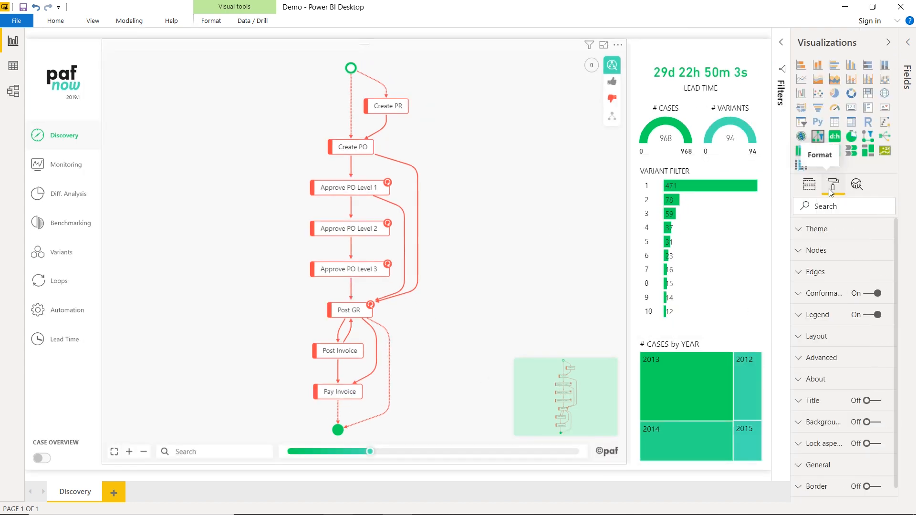
{"action": "left_click", "coordinate": [830, 292]}
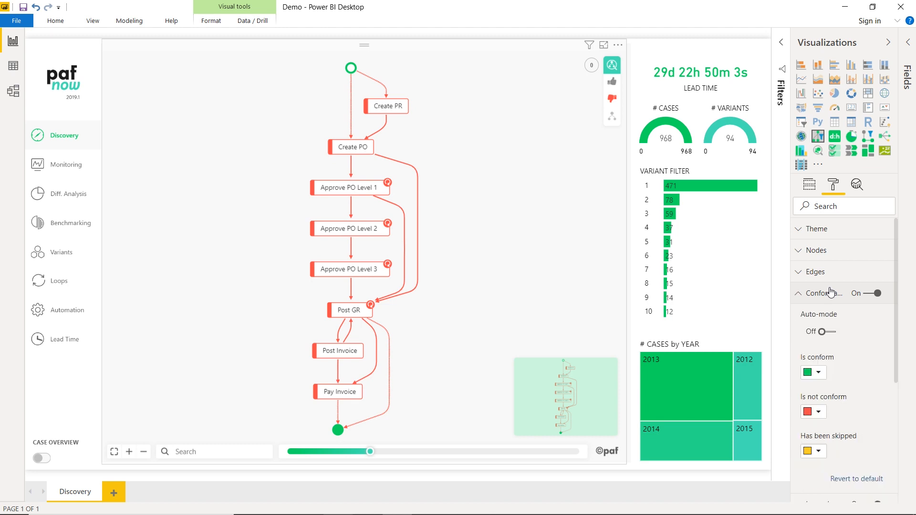
{"action": "left_click", "coordinate": [835, 334]}
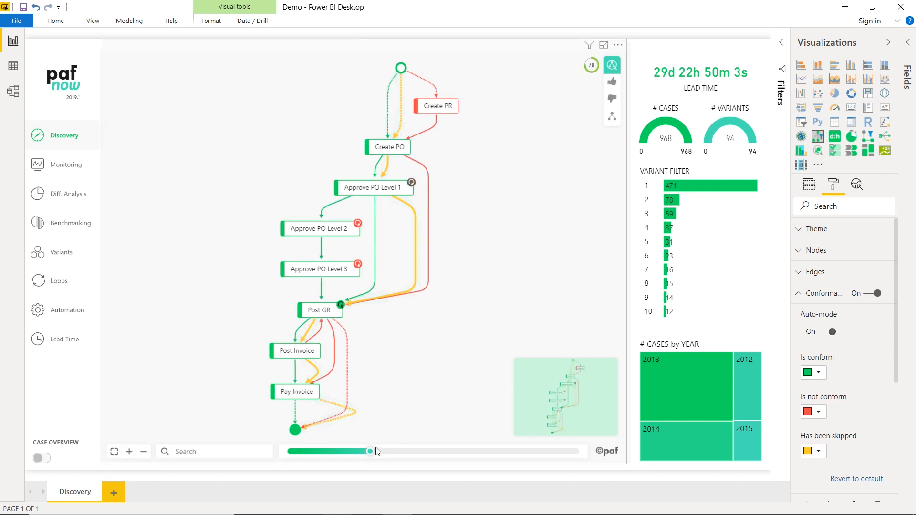
{"action": "left_click_drag", "start_coordinate": [374, 449], "coordinate": [584, 459]}
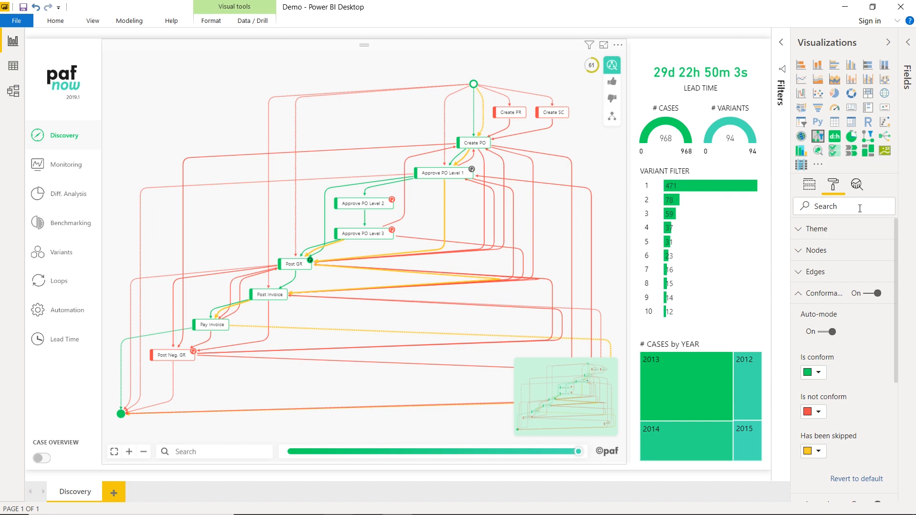
Step: Set the primary theme color of the process visual to yellow
{"action": "left_click", "coordinate": [833, 234]}
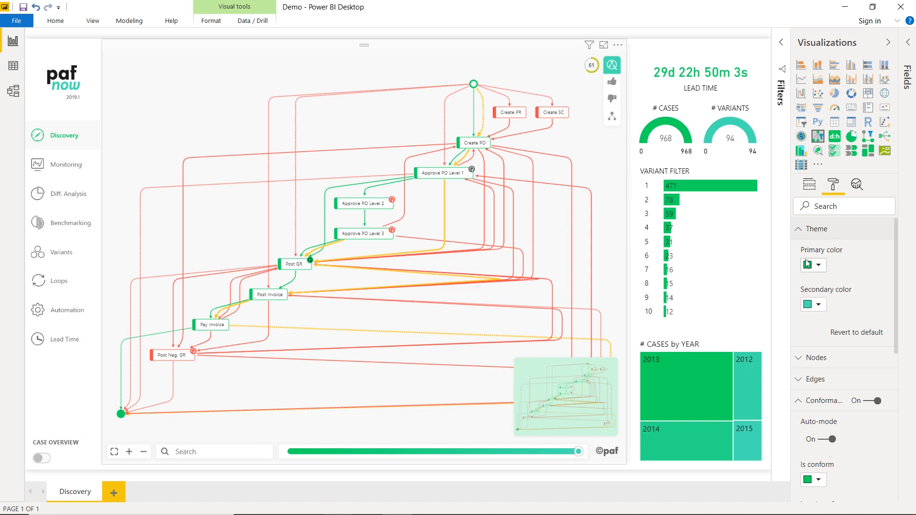
{"action": "left_click", "coordinate": [819, 266]}
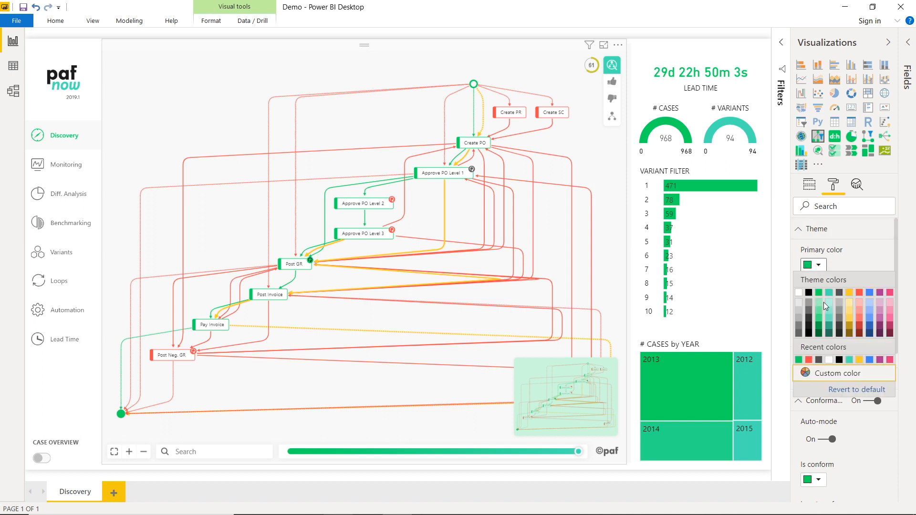
{"action": "left_click", "coordinate": [850, 294]}
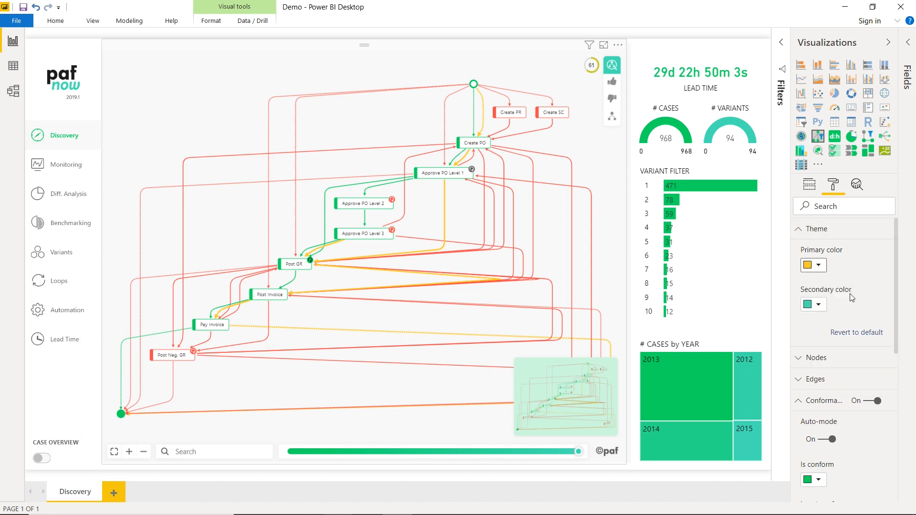